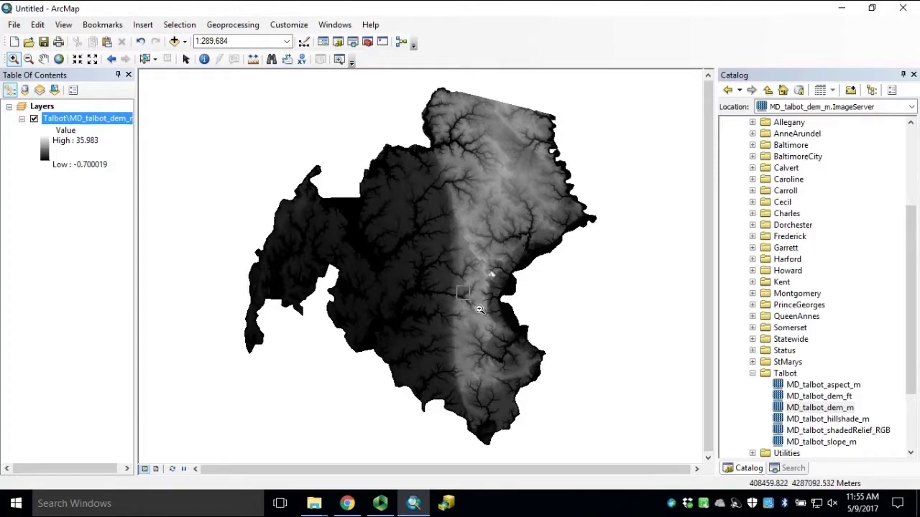
# Open the data export settings for the MD_talbot_dem_m layer with the map framed on a small area in the county's east-central part.
pyautogui.moveTo(456, 287); pyautogui.dragTo(480, 307)
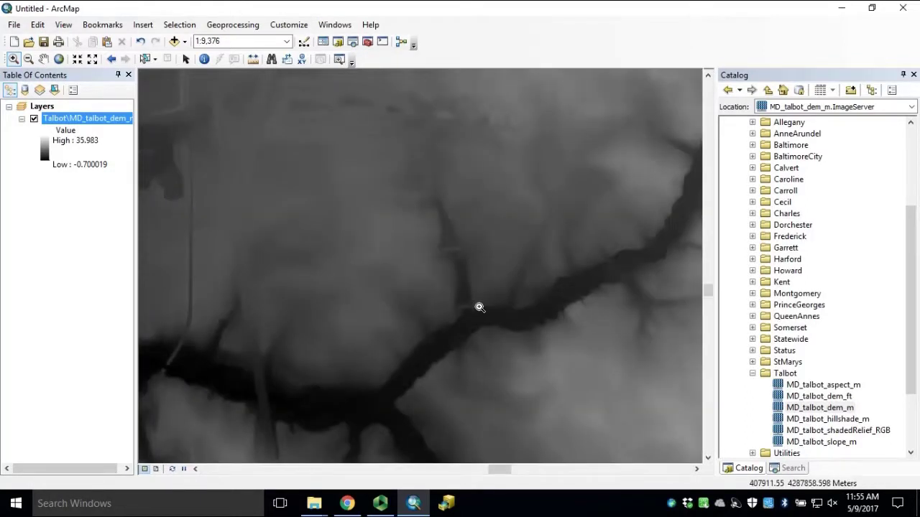
pyautogui.rightClick(75, 120)
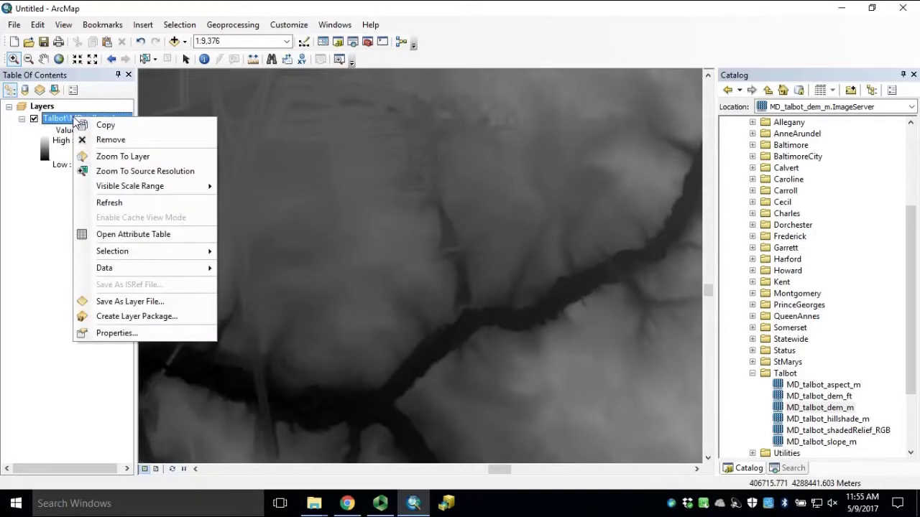
pyautogui.moveTo(140, 273)
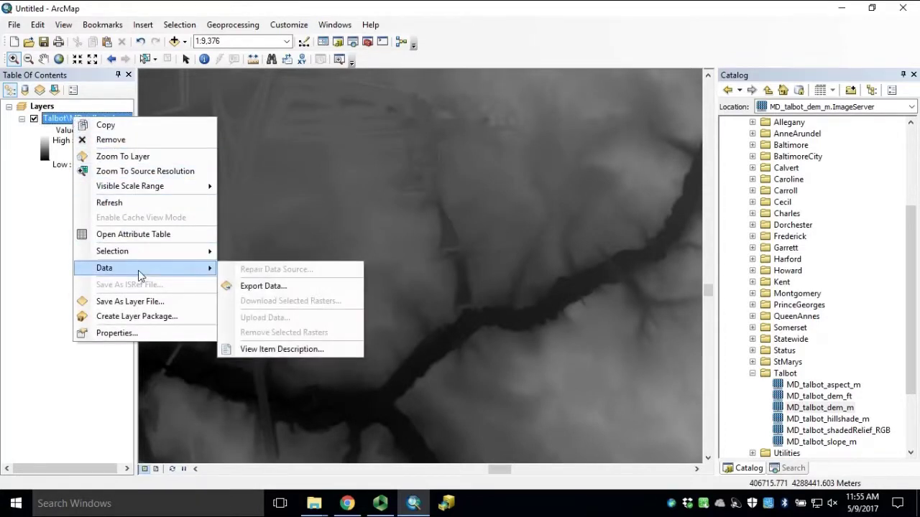
pyautogui.click(324, 289)
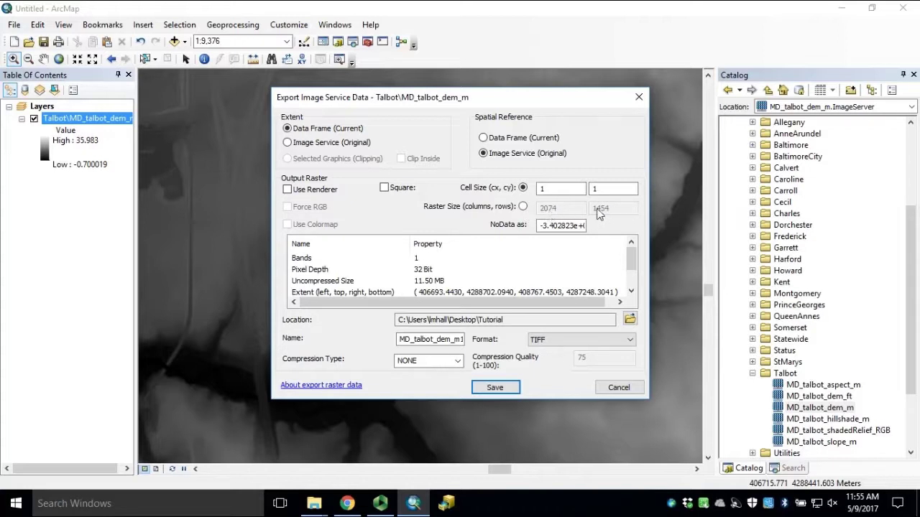
pyautogui.click(562, 195)
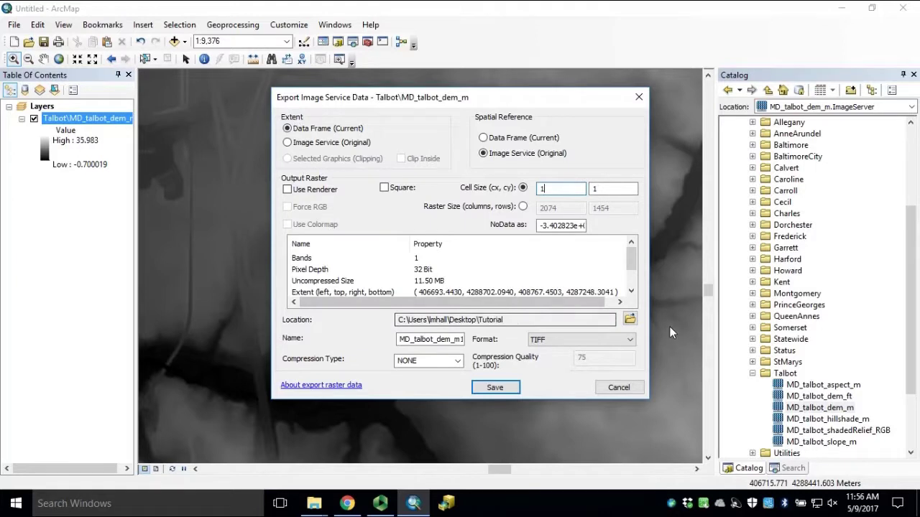
# Choose the Tutorial folder on the Desktop as the export location.
pyautogui.click(629, 321)
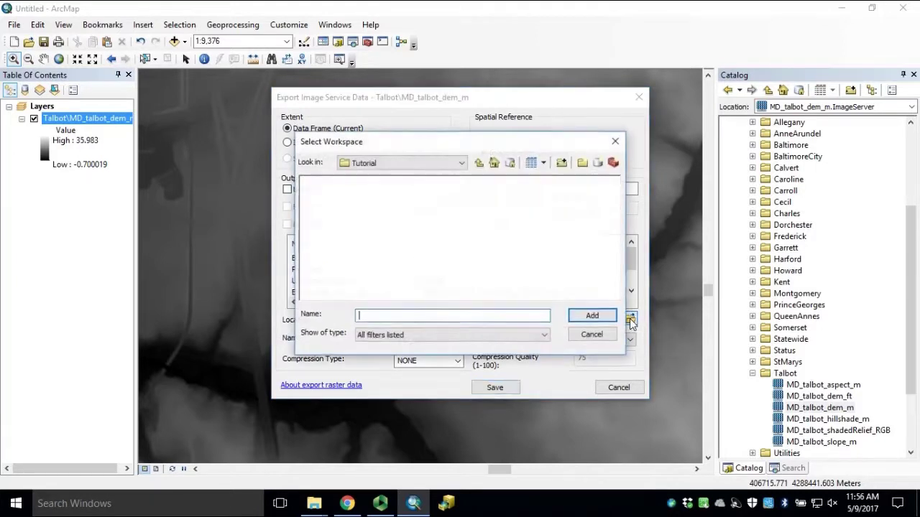
pyautogui.click(461, 162)
pyautogui.click(379, 209)
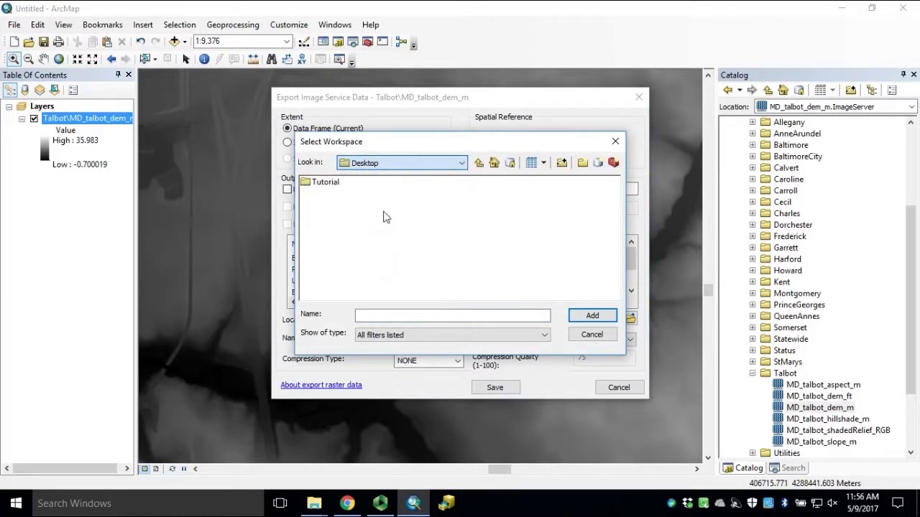
pyautogui.click(325, 182)
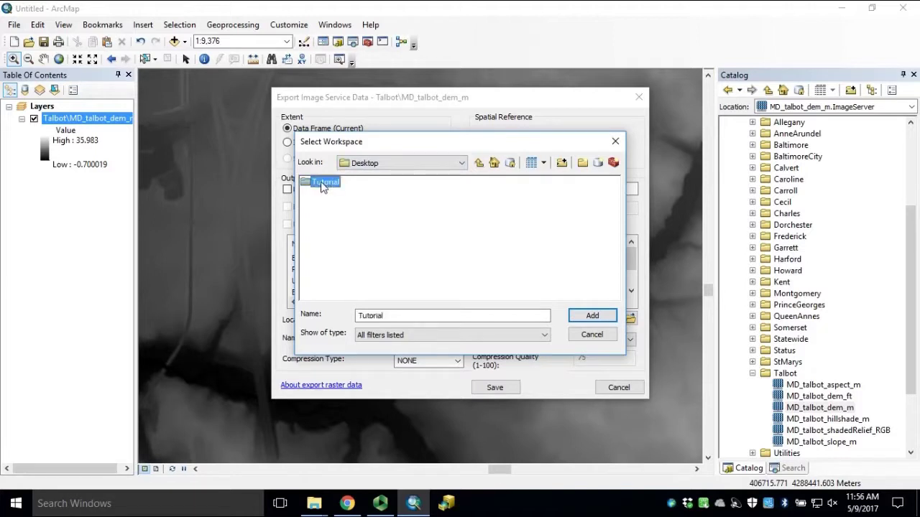
pyautogui.click(606, 321)
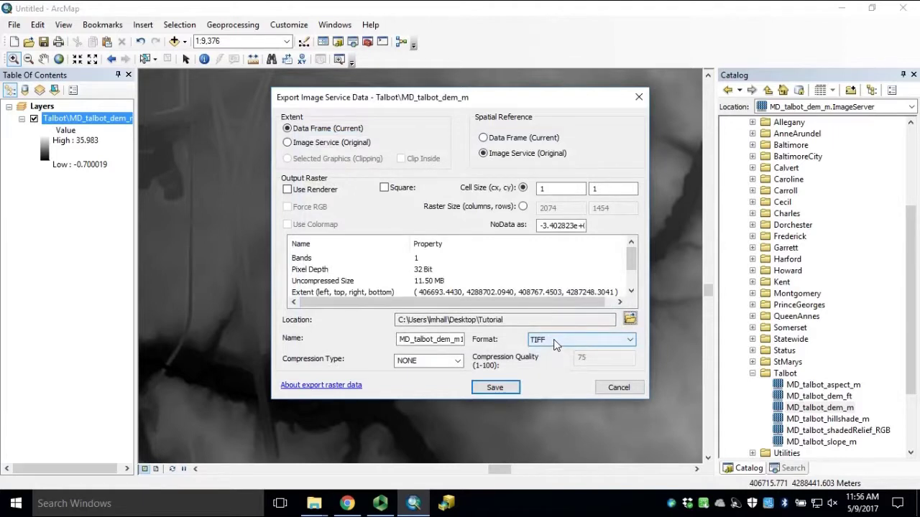
# Export the DEM in GRID format under the name Talb_Exp and add the exported data to the map as a layer.
pyautogui.click(553, 341)
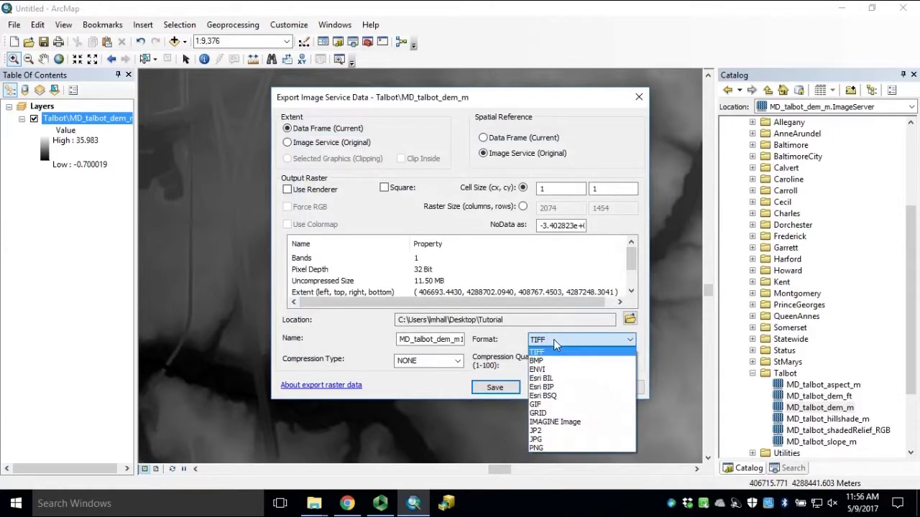
pyautogui.click(555, 414)
pyautogui.doubleClick(443, 344)
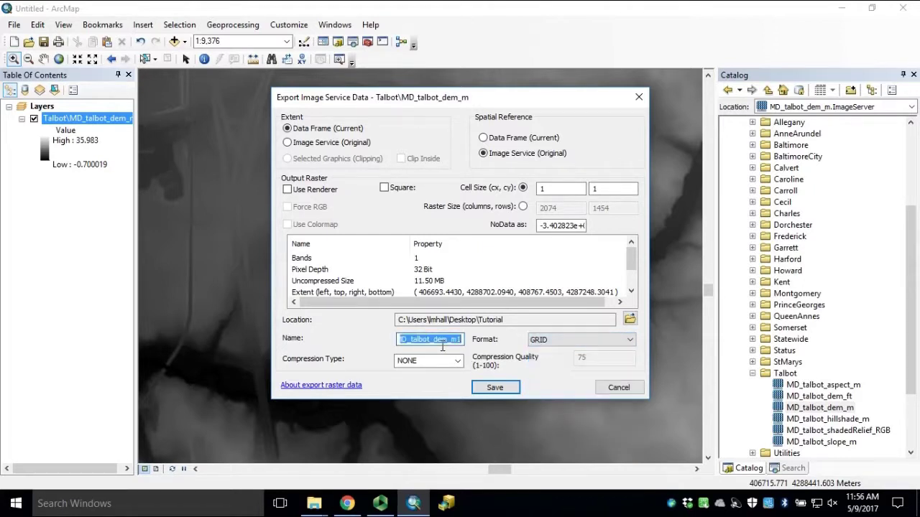
pyautogui.write('Talb_Exp')
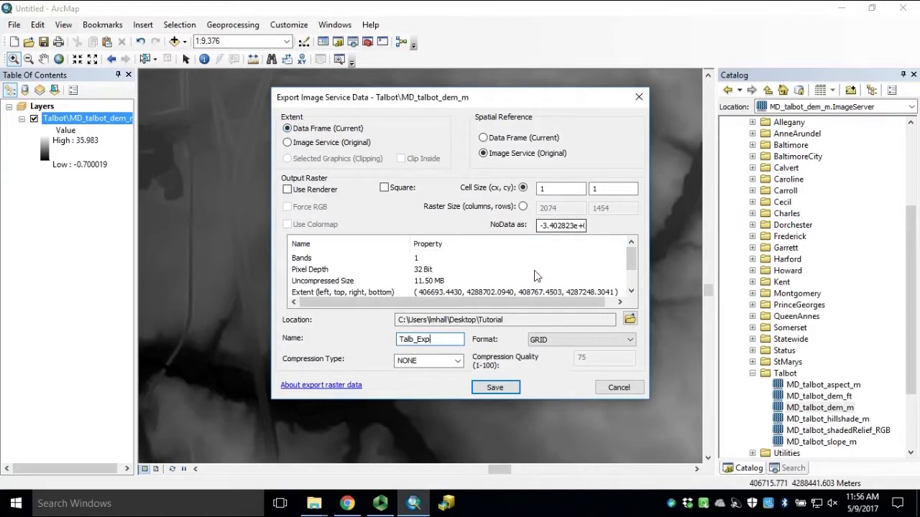
pyautogui.click(499, 389)
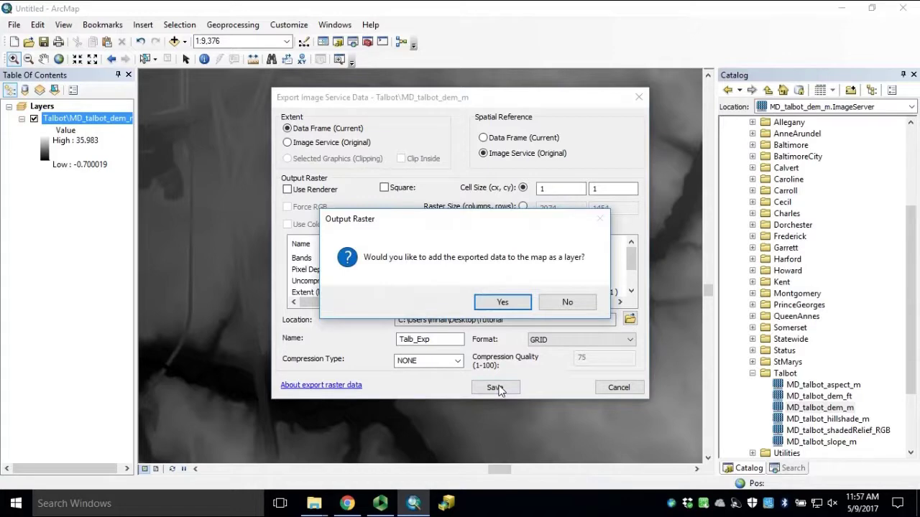
pyautogui.click(517, 303)
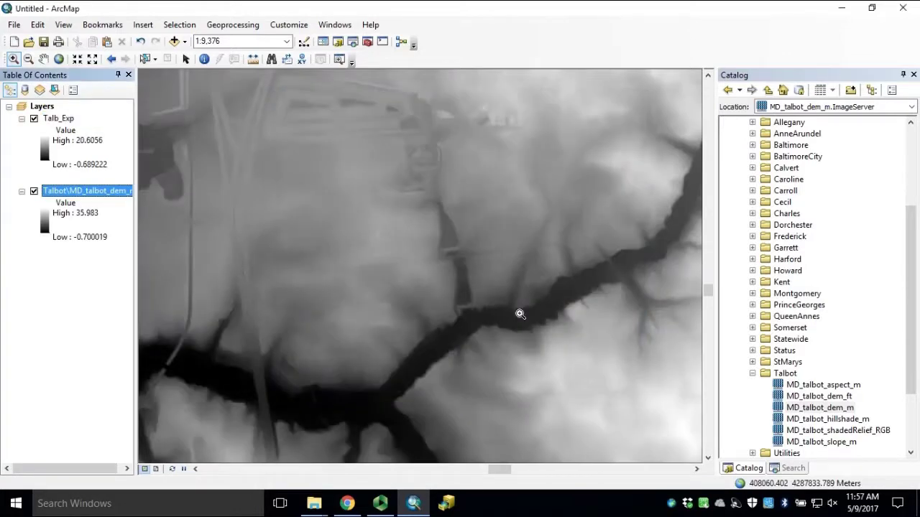
# Remove the original MD_talbot_dem_m layer from the map and show the full extent of the exported raster.
pyautogui.rightClick(81, 196)
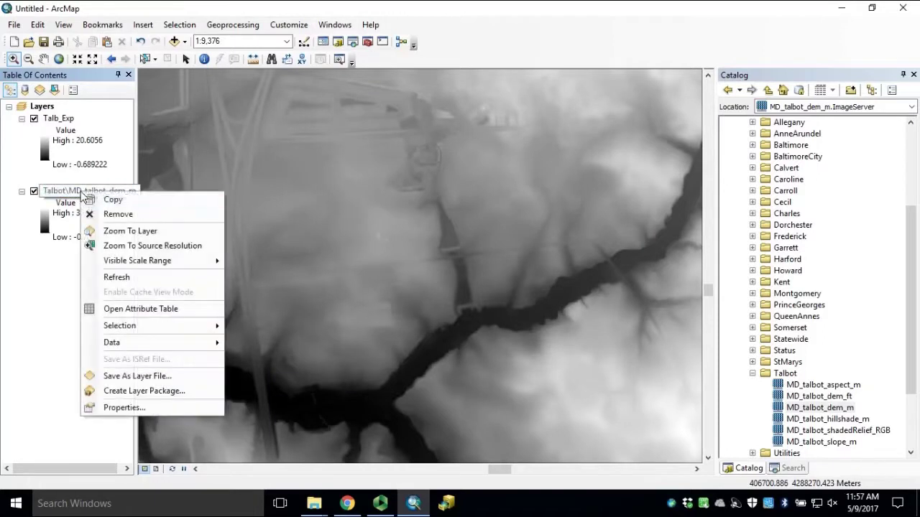
pyautogui.click(119, 213)
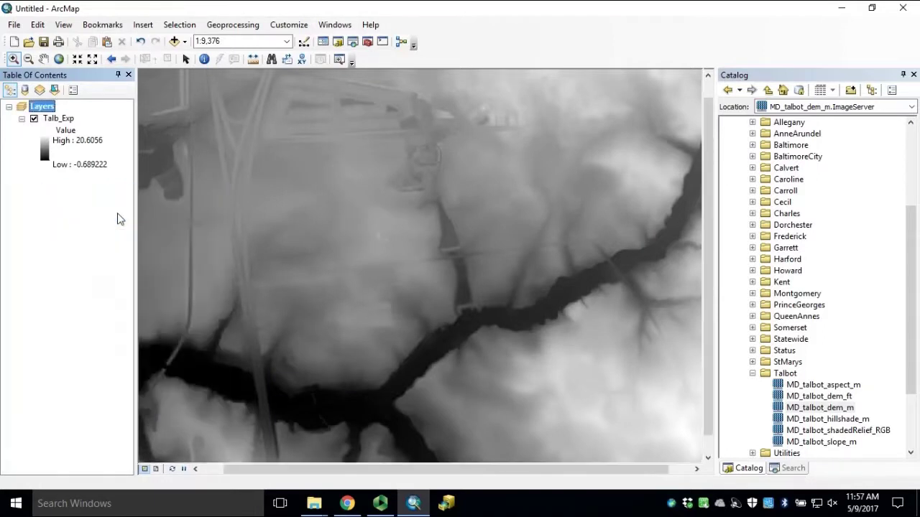
pyautogui.click(59, 59)
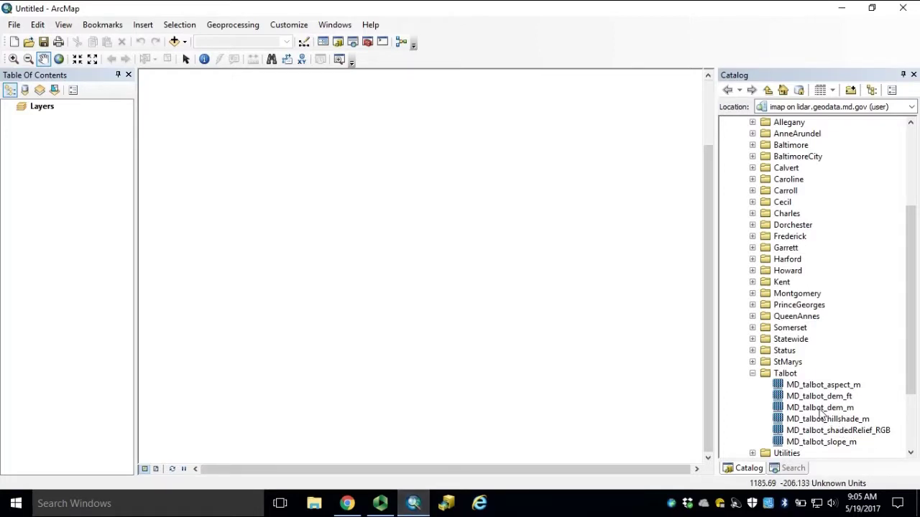
# Add the MD_talbot_dem_m image service from the Talbot folder to the empty map and frame a small area near the county's centre.
pyautogui.moveTo(820, 408); pyautogui.dragTo(401, 357)
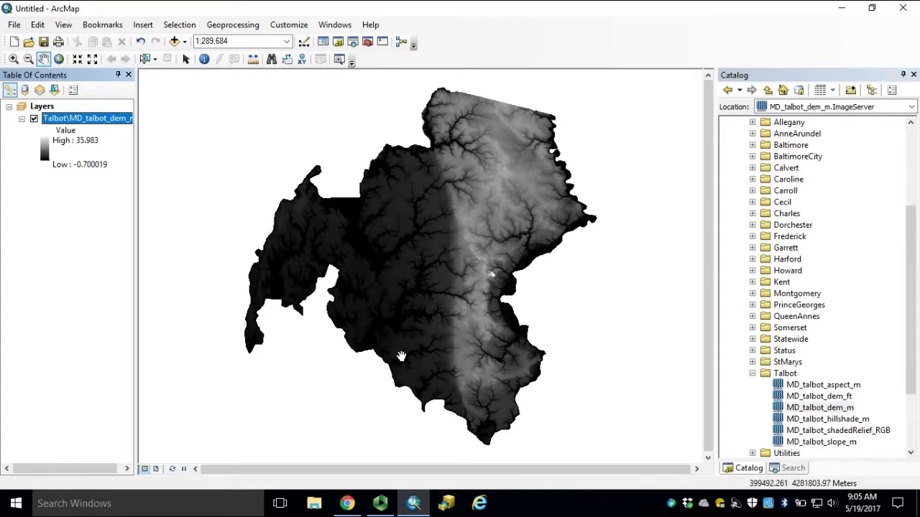
pyautogui.click(13, 59)
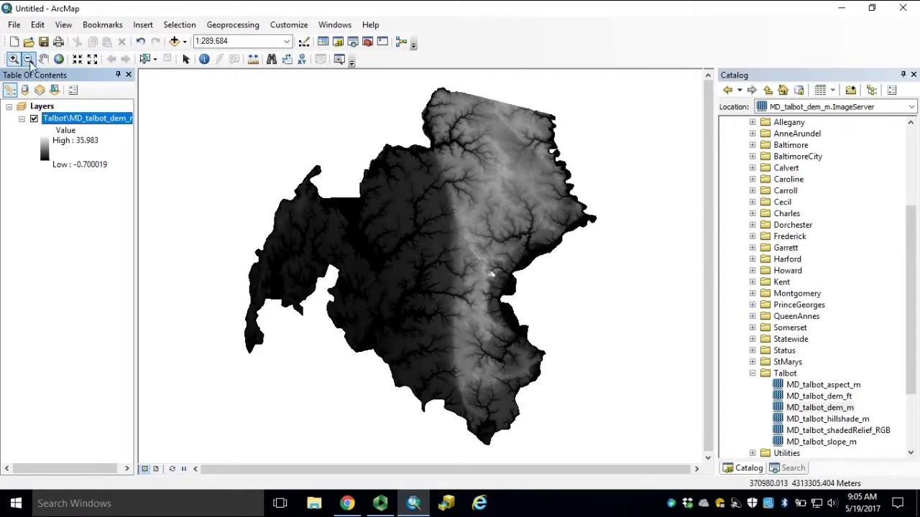
pyautogui.moveTo(452, 265); pyautogui.dragTo(477, 288)
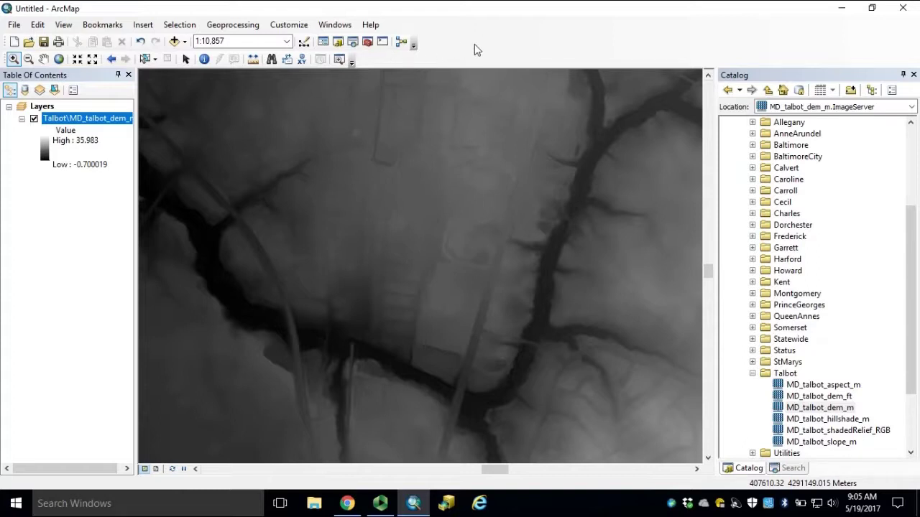
# Show the Draw toolbar and dock it above the map beside the existing tools.
pyautogui.rightClick(467, 45)
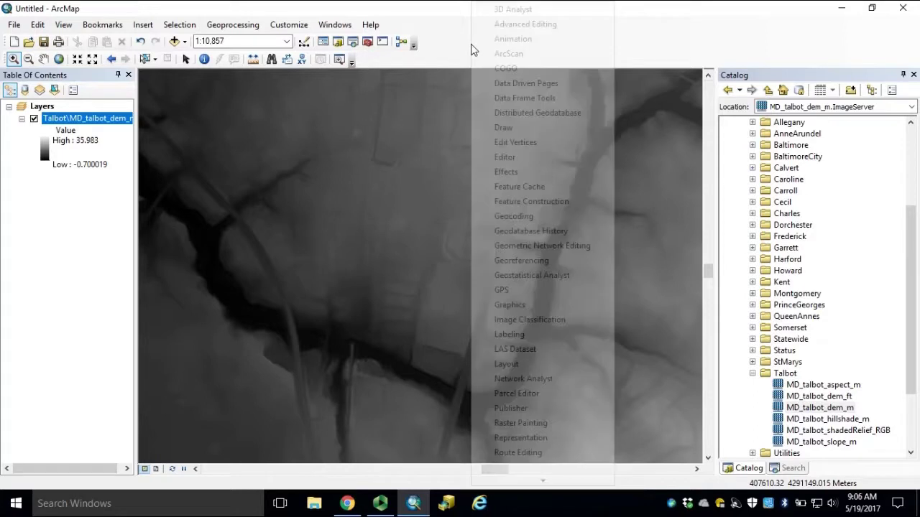
pyautogui.click(530, 131)
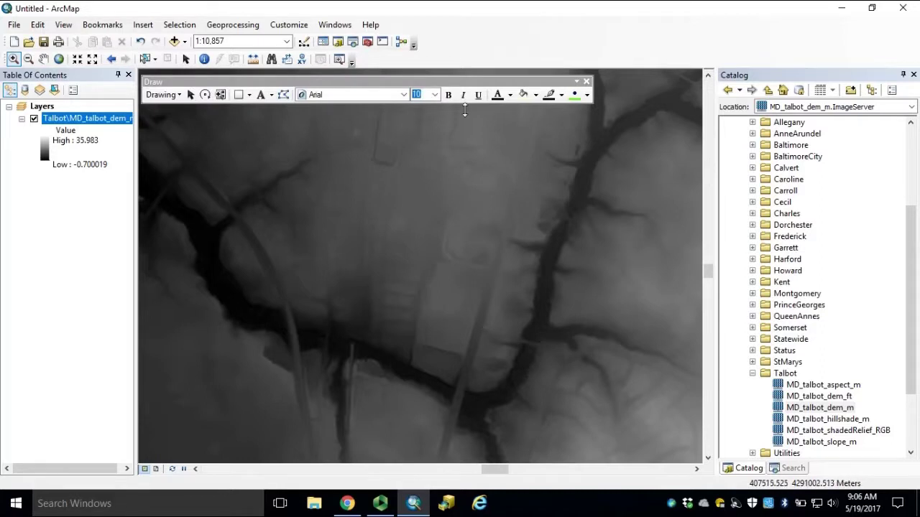
pyautogui.moveTo(368, 86)
pyautogui.mouseDown()
pyautogui.moveTo(446, 88)
pyautogui.moveTo(516, 68)
pyautogui.mouseUp()
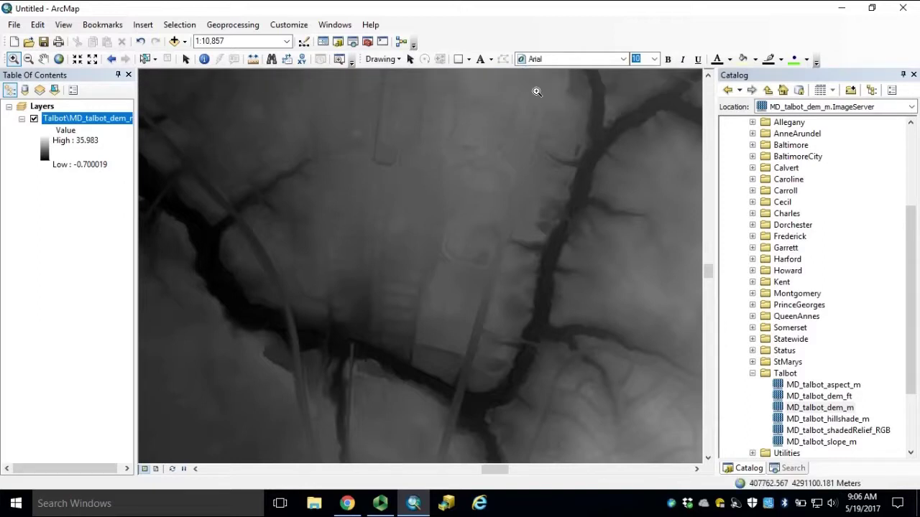
# Draw a six-vertex polygon graphic over the area of interest, north of the dark stream channel in the map's middle.
pyautogui.click(469, 60)
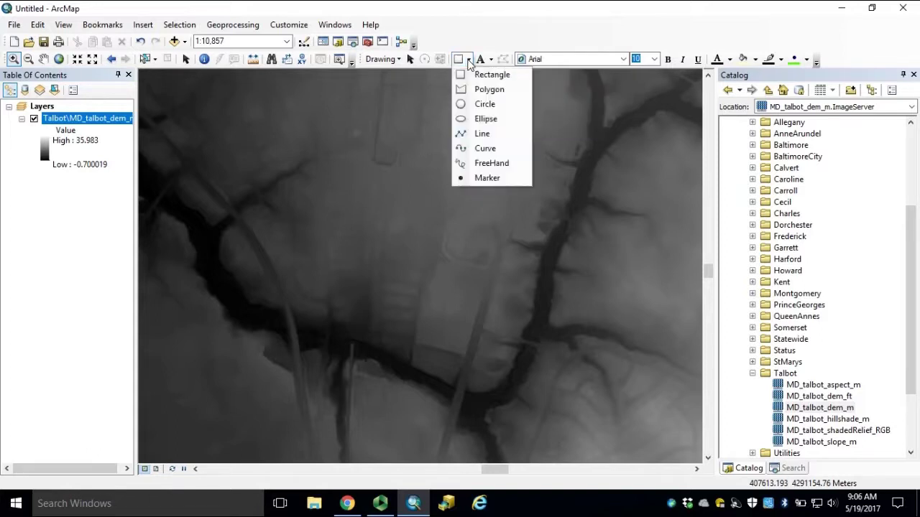
pyautogui.click(495, 90)
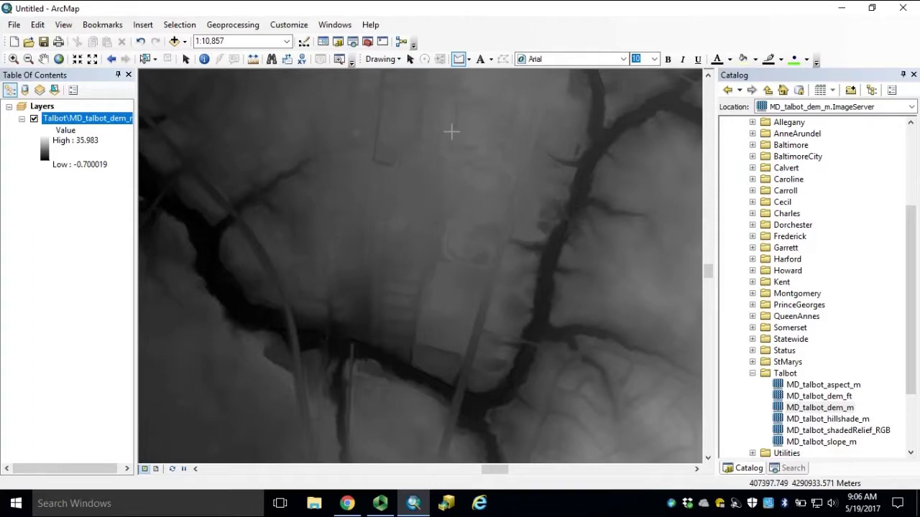
pyautogui.click(413, 143)
pyautogui.click(306, 217)
pyautogui.click(327, 293)
pyautogui.click(456, 330)
pyautogui.click(435, 266)
pyautogui.doubleClick(541, 173)
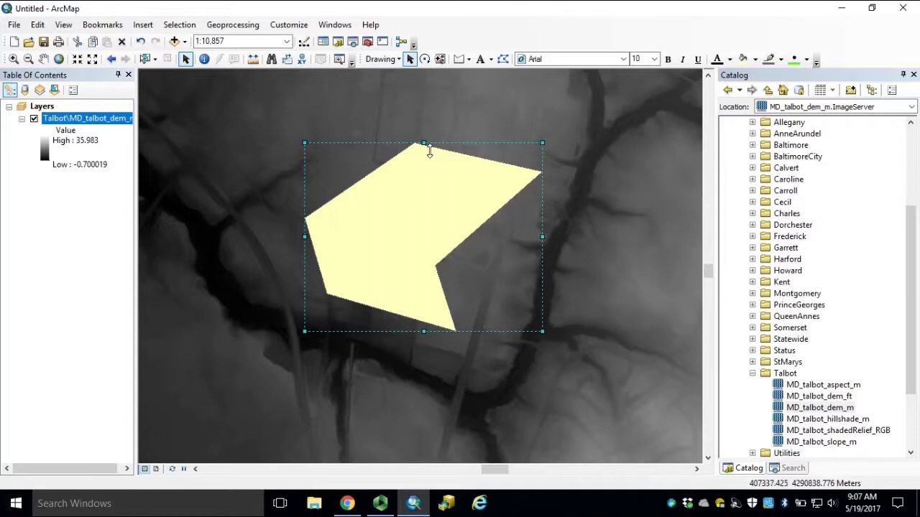
# Start a data export of the MD_talbot_dem_m layer clipped to the polygon graphic, with the Desktop's Tutorial folder as location.
pyautogui.rightClick(81, 122)
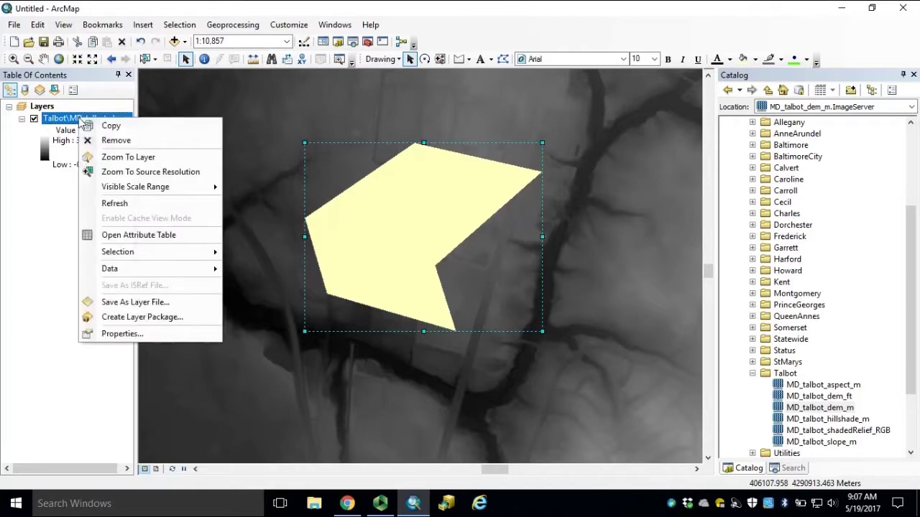
pyautogui.moveTo(176, 268)
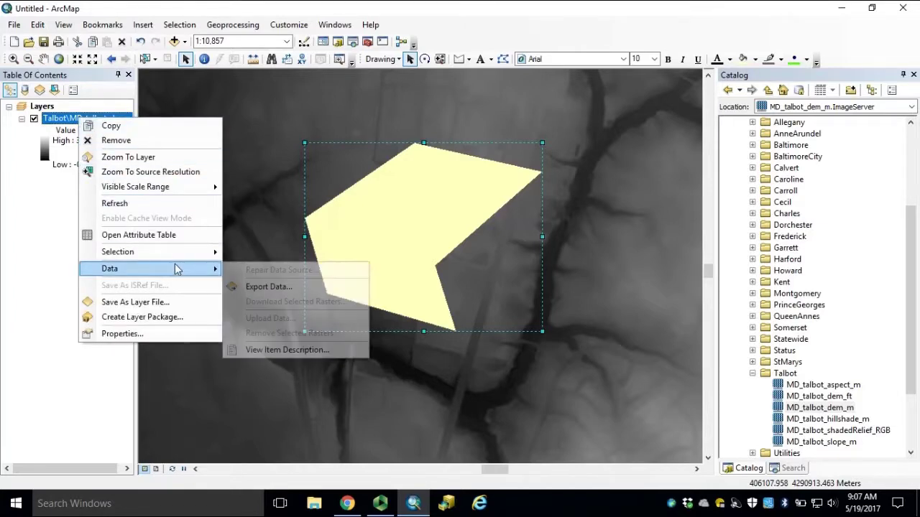
pyautogui.click(316, 289)
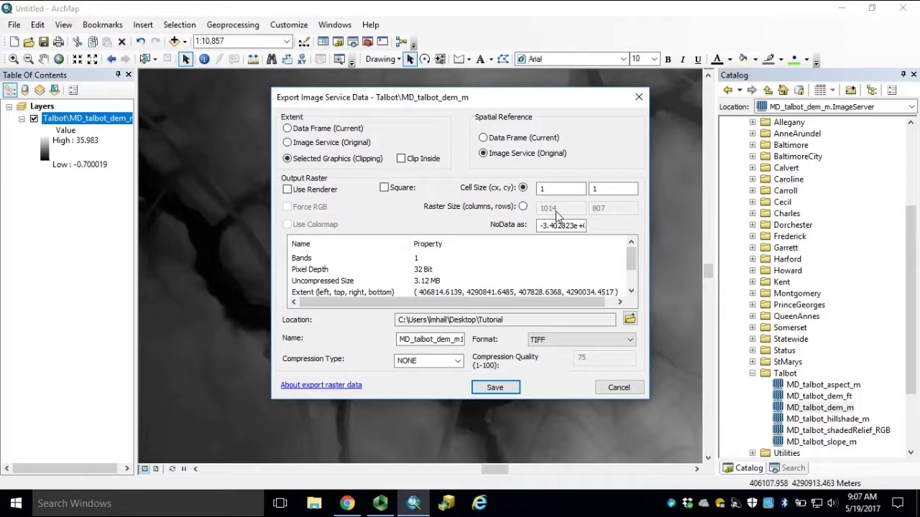
pyautogui.click(630, 319)
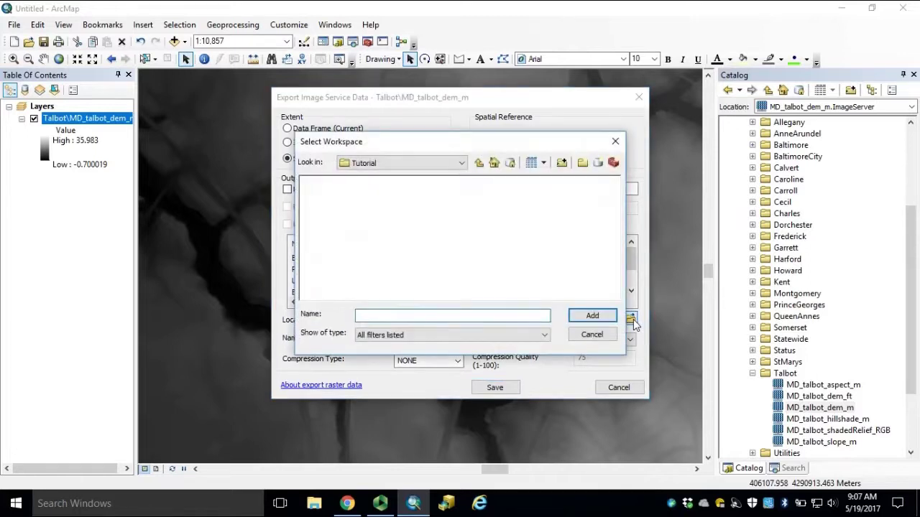
pyautogui.click(478, 162)
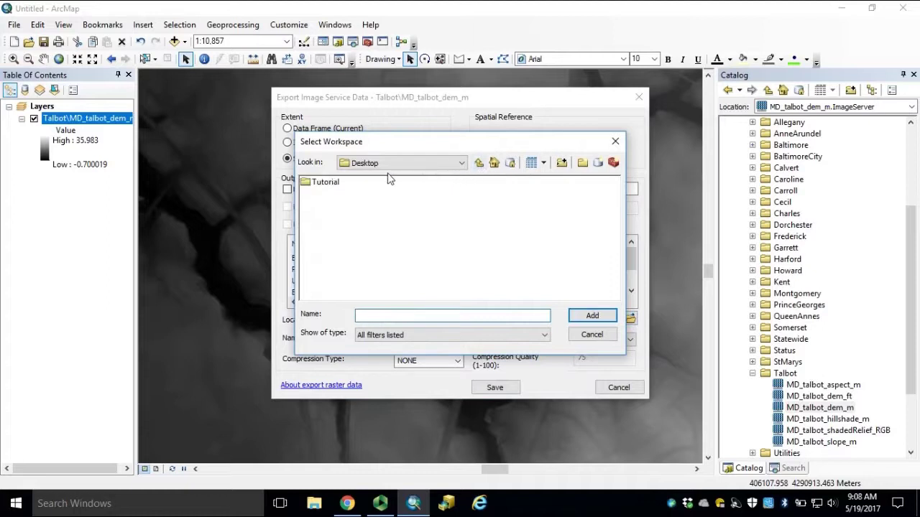
pyautogui.click(321, 184)
pyautogui.click(594, 317)
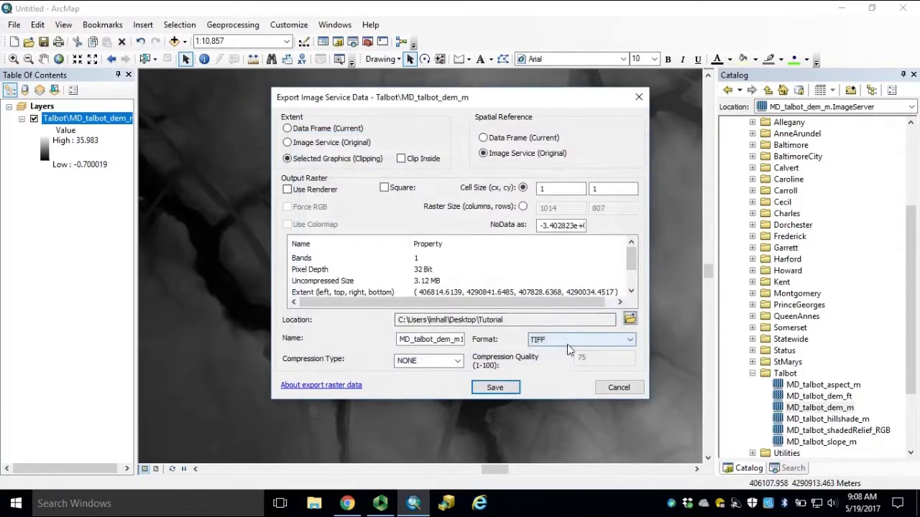
# Set the export format to GRID and name the output raster Talbot_exp_g.
pyautogui.click(569, 344)
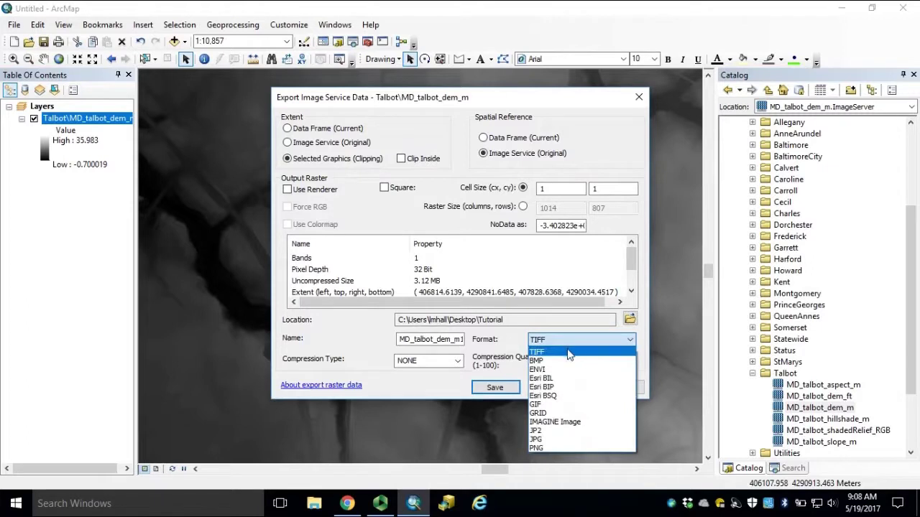
pyautogui.click(548, 414)
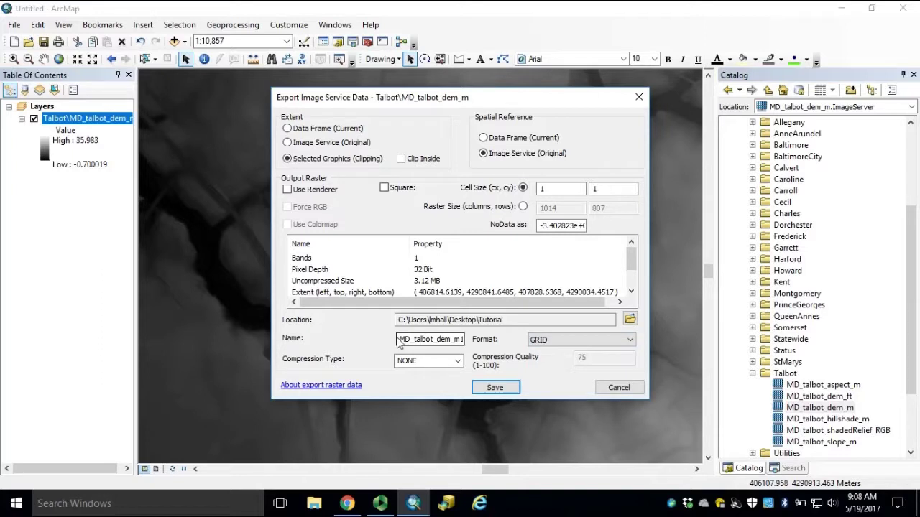
pyautogui.click(407, 347)
pyautogui.doubleClick(407, 347)
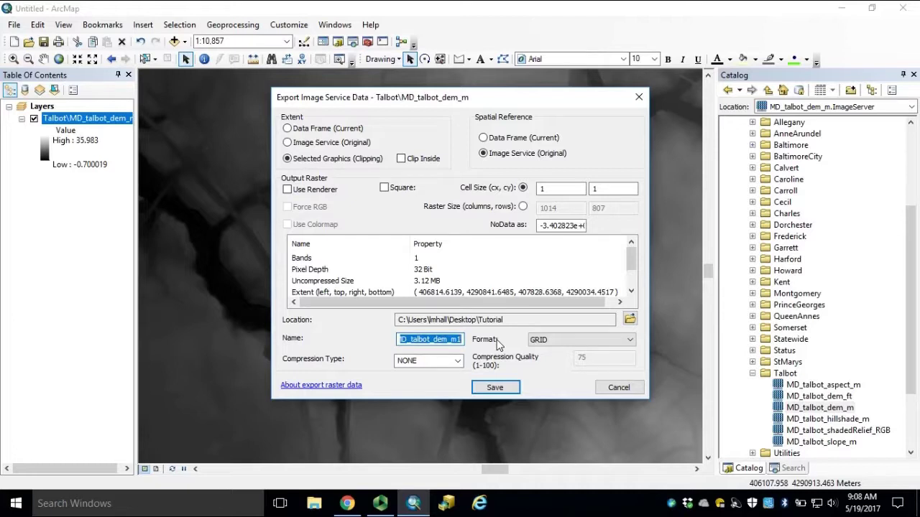
pyautogui.write('Talbot_exp_g')
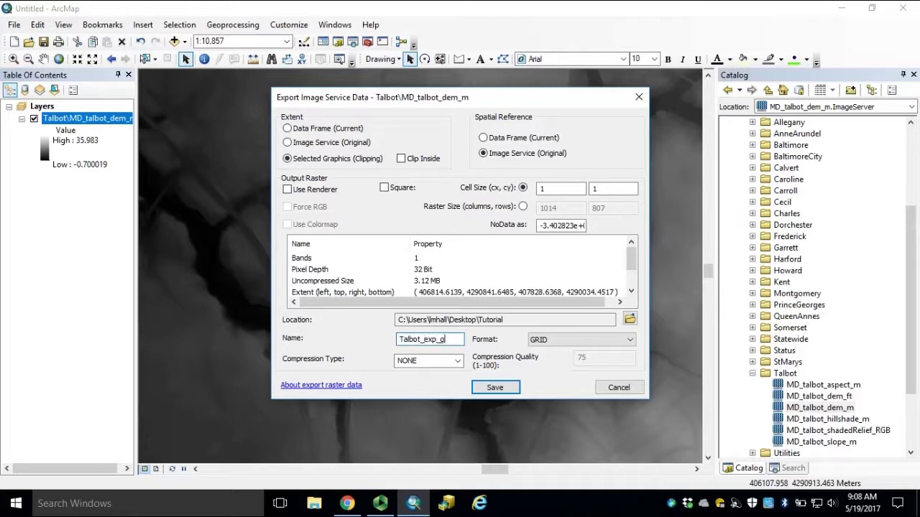
# Save the clipped export, add it to the map as a layer, and turn off the MD_talbot_dem_m layer.
pyautogui.click(510, 389)
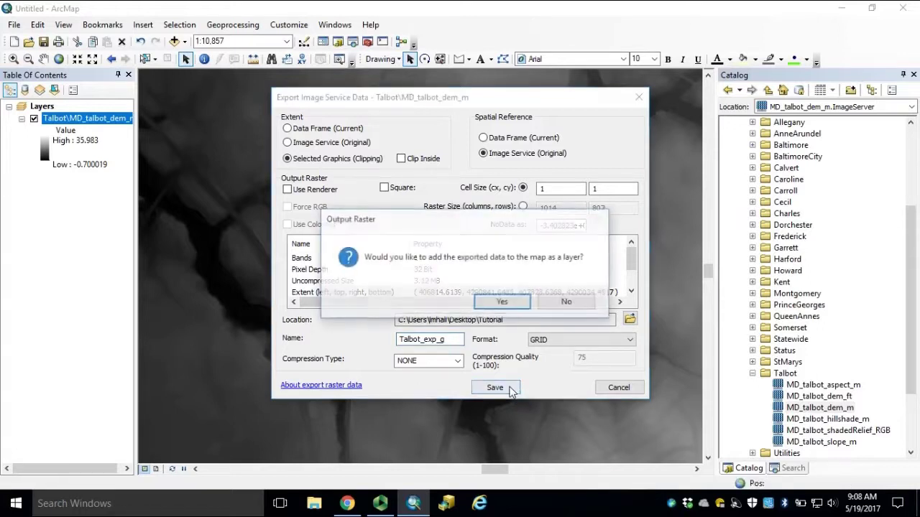
pyautogui.click(522, 306)
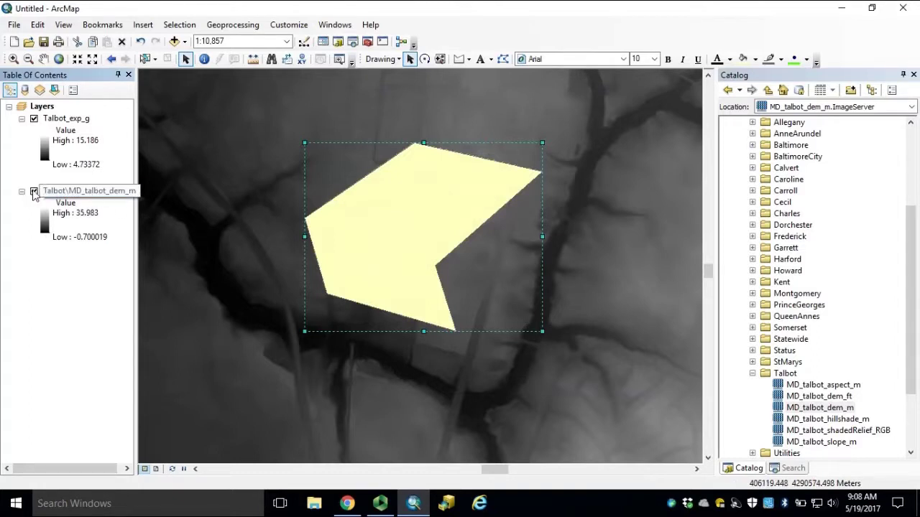
pyautogui.click(34, 191)
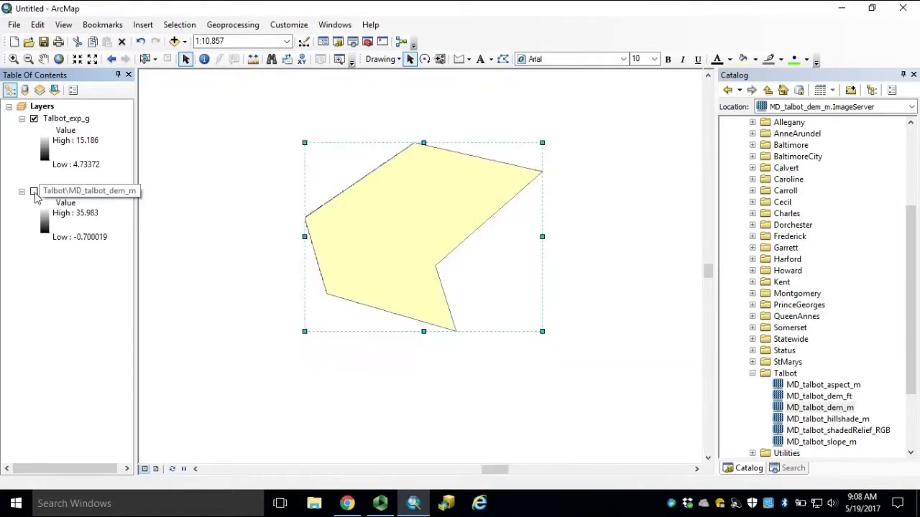
pyautogui.click(45, 191)
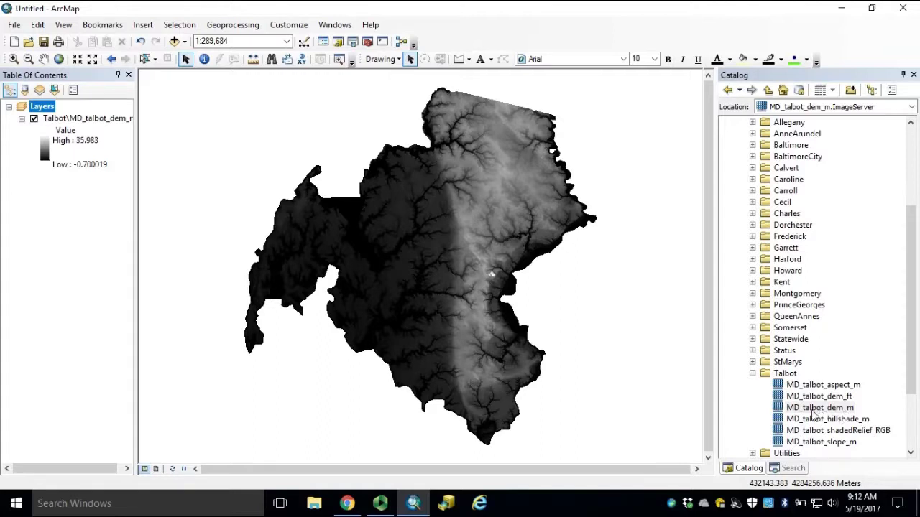
# Check in the list of extensions that Spatial Analyst is enabled.
pyautogui.click(293, 26)
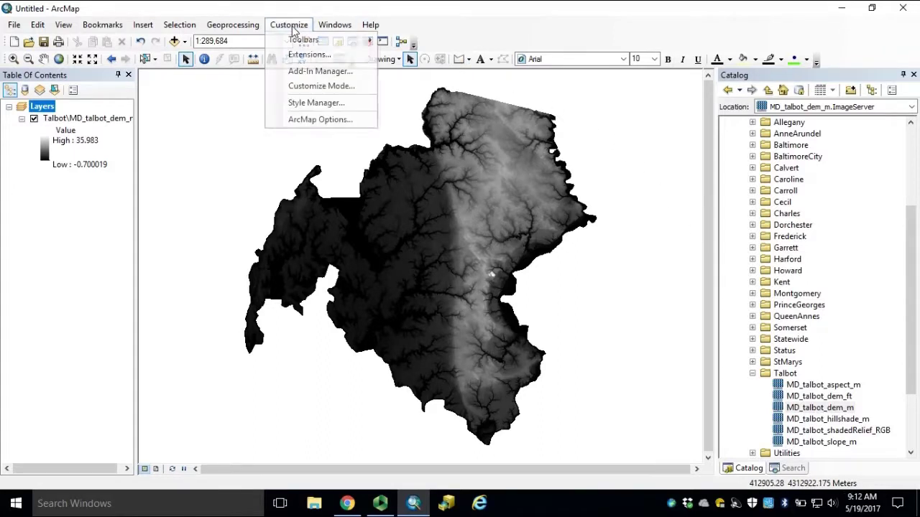
pyautogui.click(329, 54)
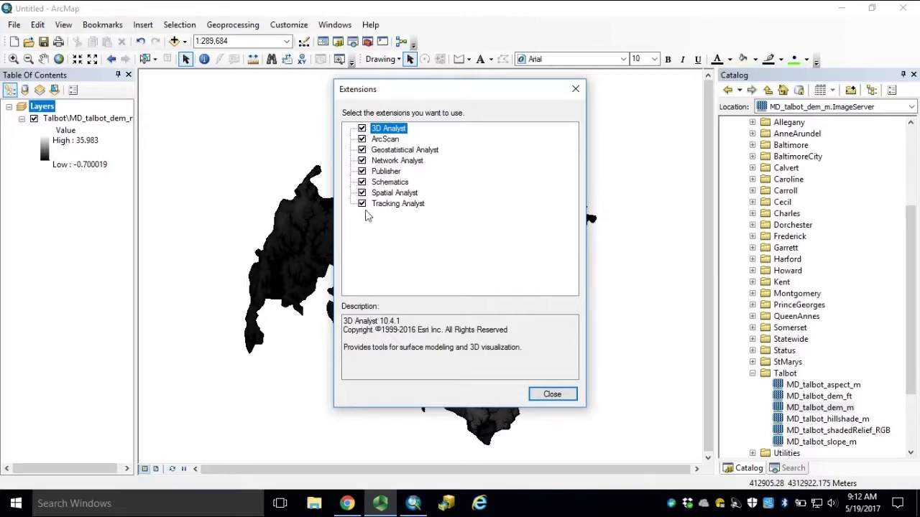
pyautogui.click(552, 395)
# Draw a six-vertex polygon graphic over a small area near the county's centre, northeast of the dark stream channel.
pyautogui.click(14, 59)
pyautogui.moveTo(454, 267); pyautogui.dragTo(469, 279)
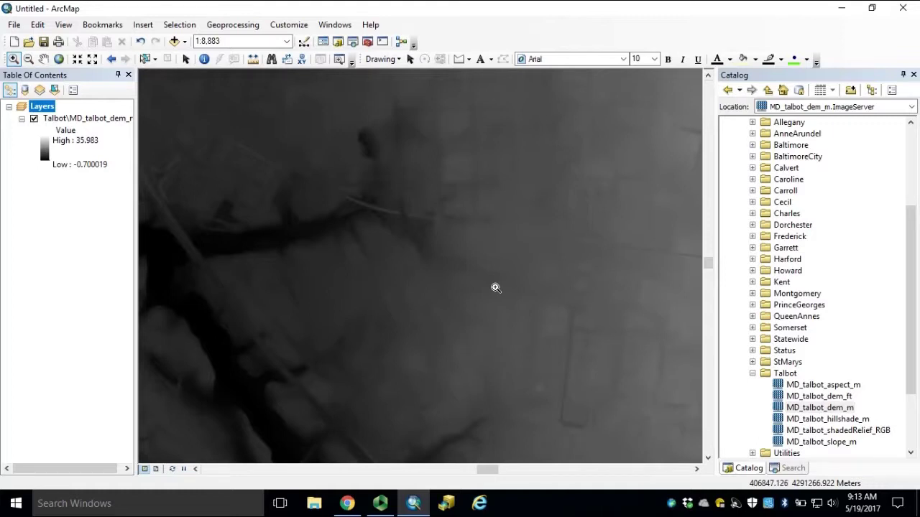
pyautogui.click(461, 60)
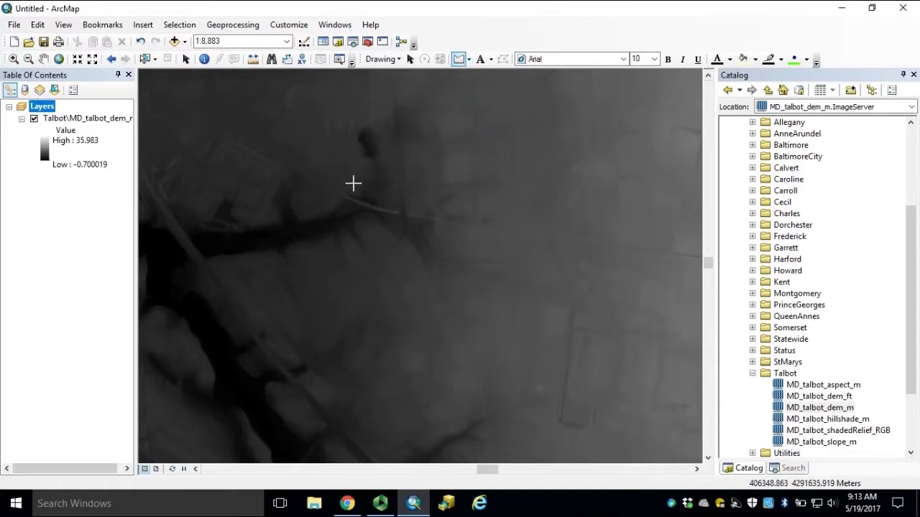
pyautogui.click(343, 174)
pyautogui.click(266, 225)
pyautogui.click(302, 314)
pyautogui.click(433, 374)
pyautogui.click(555, 258)
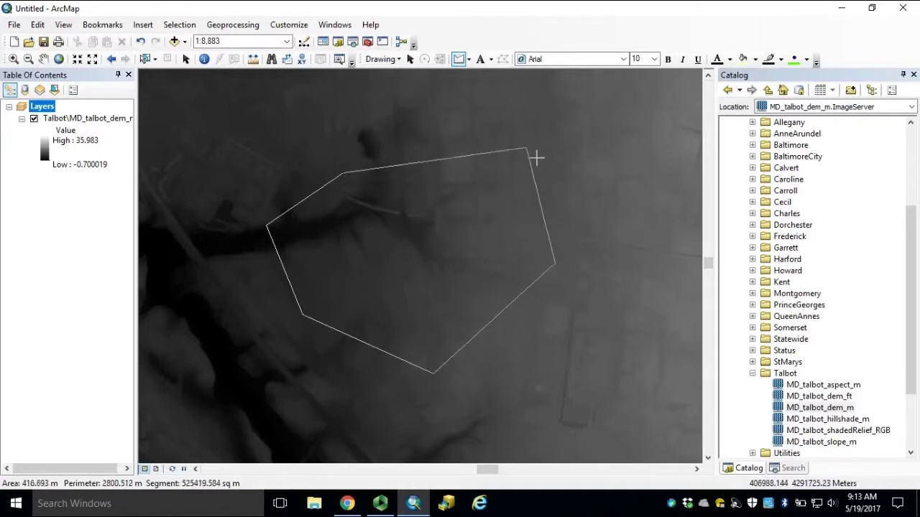
pyautogui.doubleClick(520, 145)
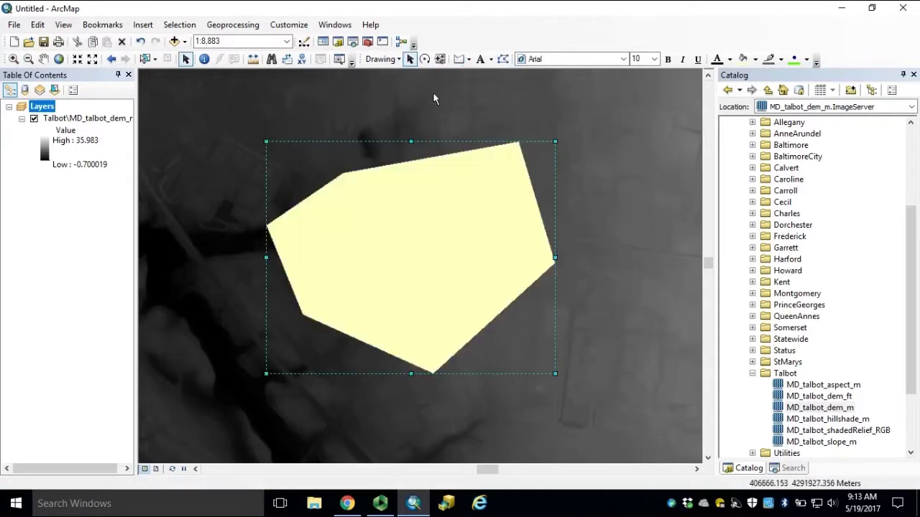
# Convert the polygon graphic to the shapefile Converted_Graphics.shp in the Tutorial folder, with automatic deletion of the graphic, and add it to the map.
pyautogui.click(400, 61)
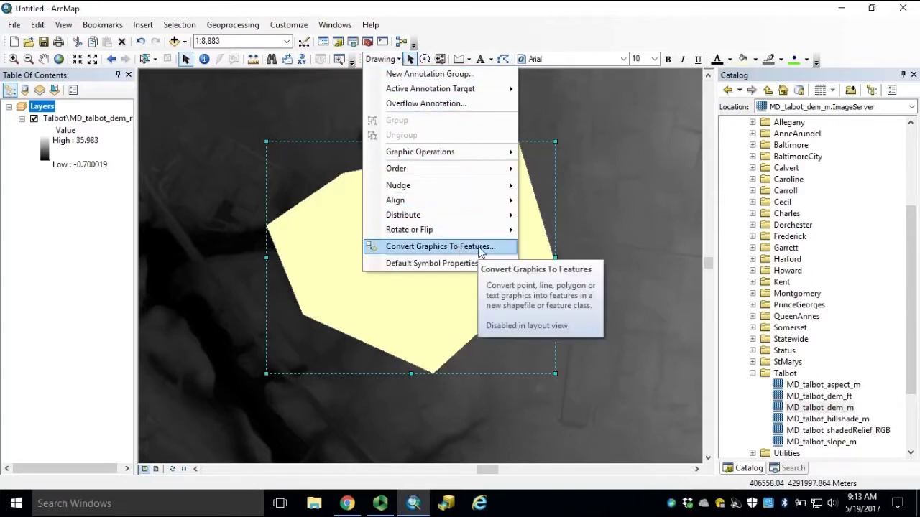
pyautogui.click(504, 248)
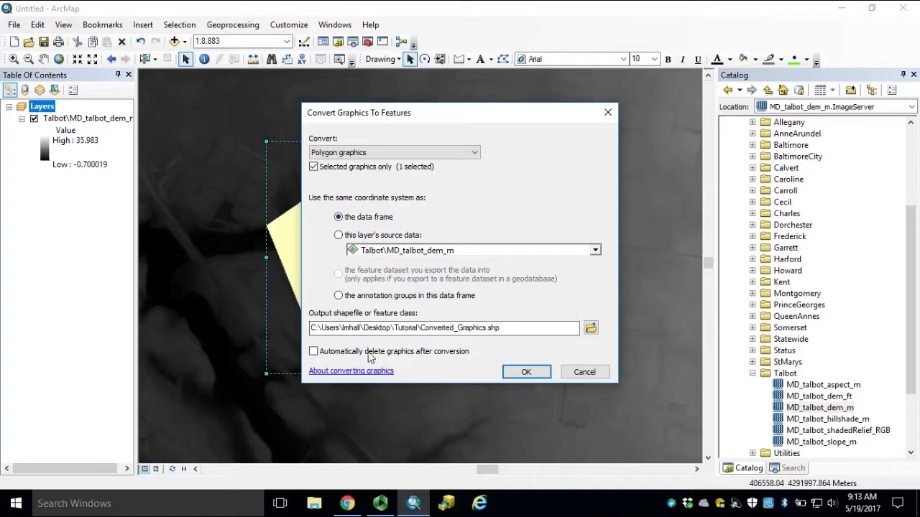
pyautogui.click(314, 352)
pyautogui.click(591, 328)
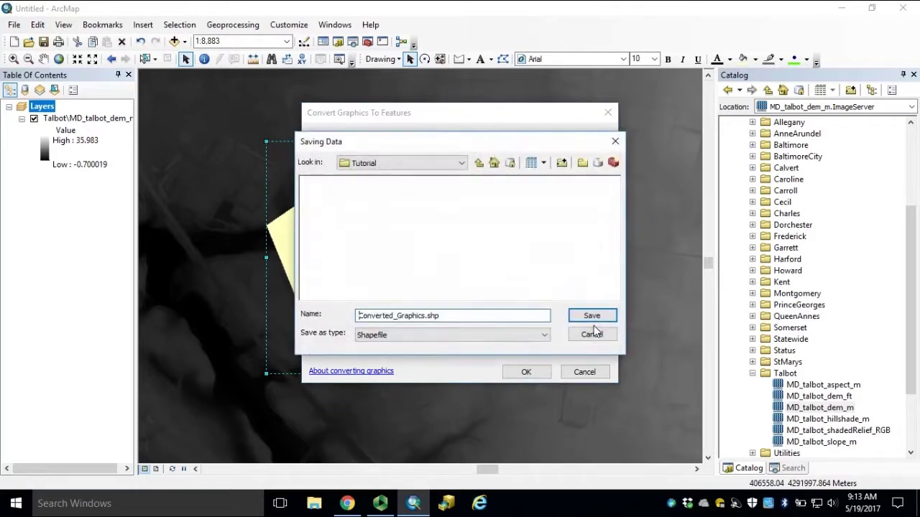
pyautogui.click(462, 163)
pyautogui.click(427, 320)
pyautogui.click(458, 323)
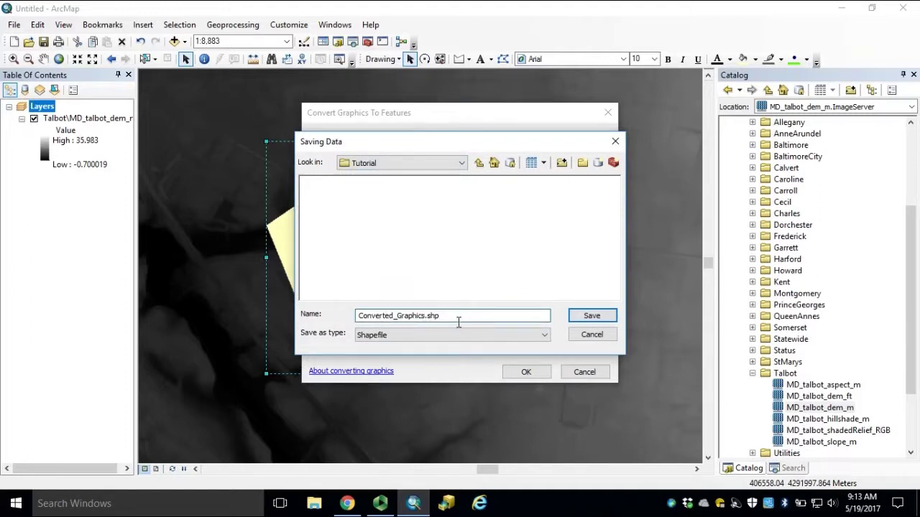
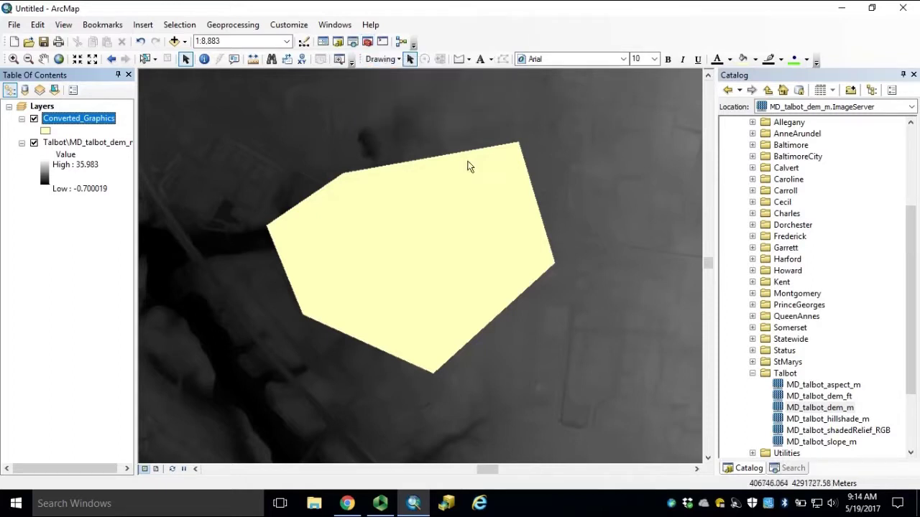
# Search for "extract by mask" and open the Spatial Analyst Extract by Mask tool over the map's centre.
pyautogui.click(794, 470)
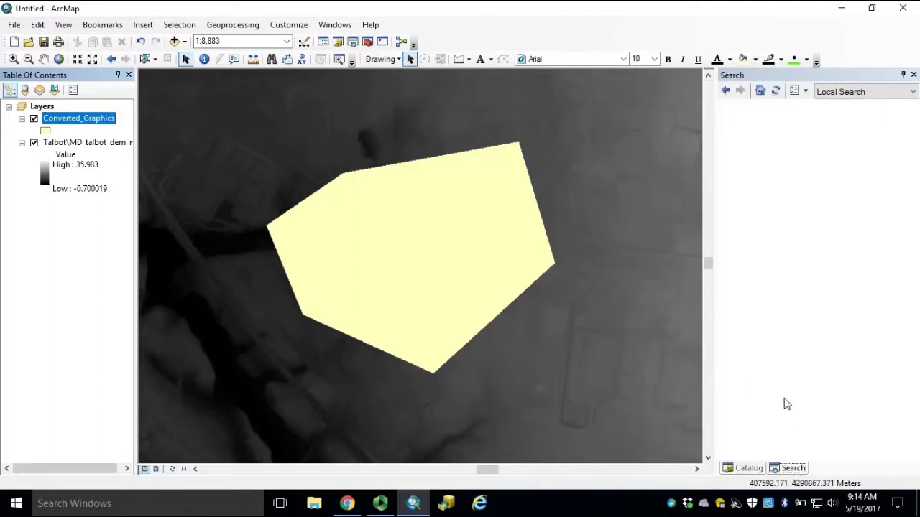
pyautogui.write('ex')
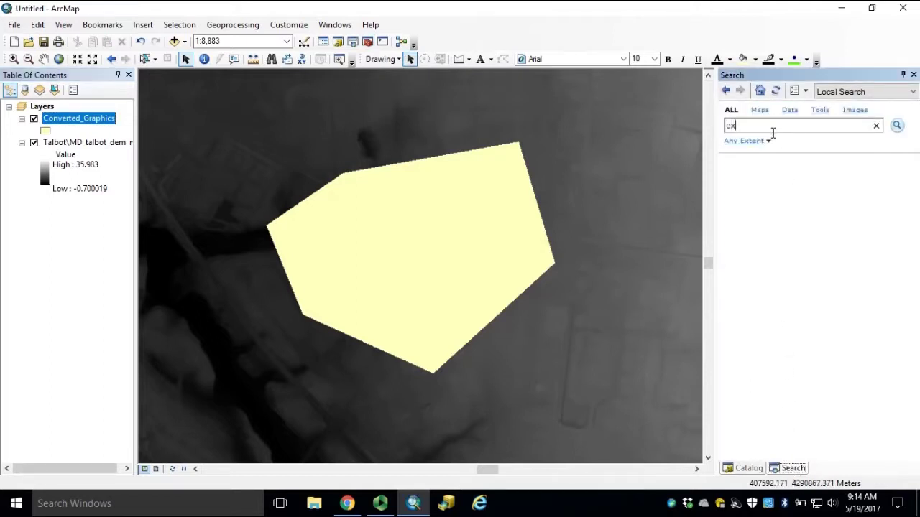
pyautogui.write('tract by mask')
pyautogui.press('Return')
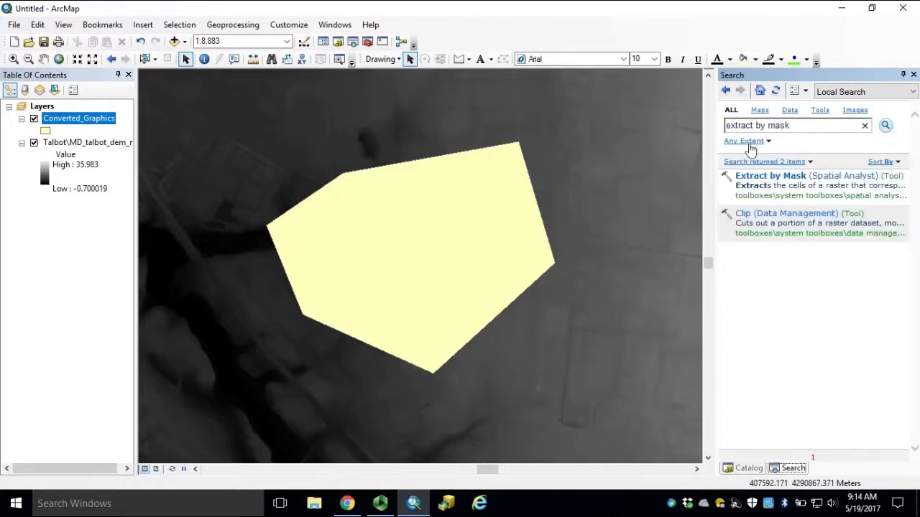
pyautogui.click(805, 180)
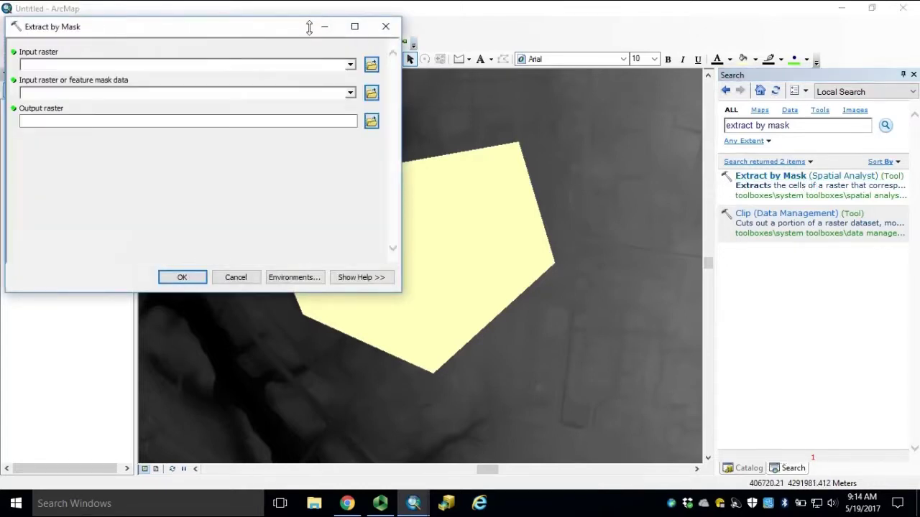
pyautogui.moveTo(257, 29); pyautogui.dragTo(489, 123)
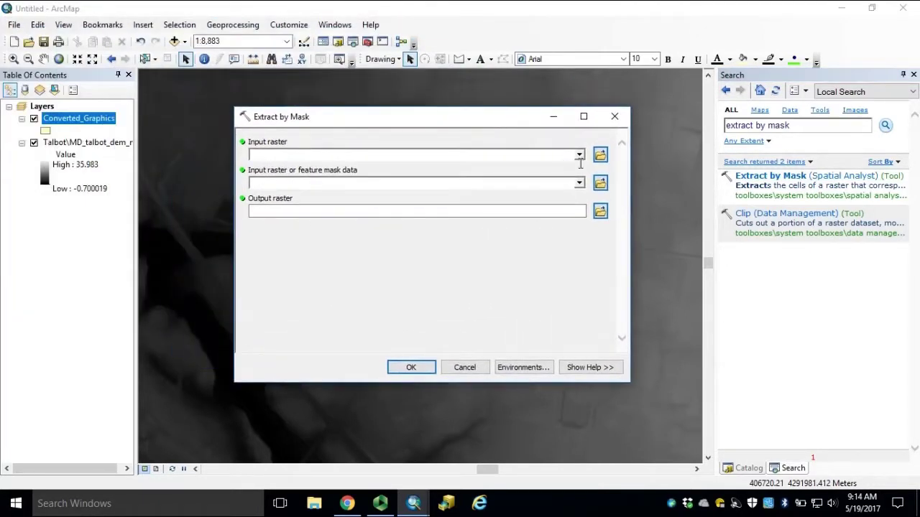
# Set Talbot\MD_talbot_dem_m as the input raster and Converted_Graphics as the feature mask data.
pyautogui.click(579, 156)
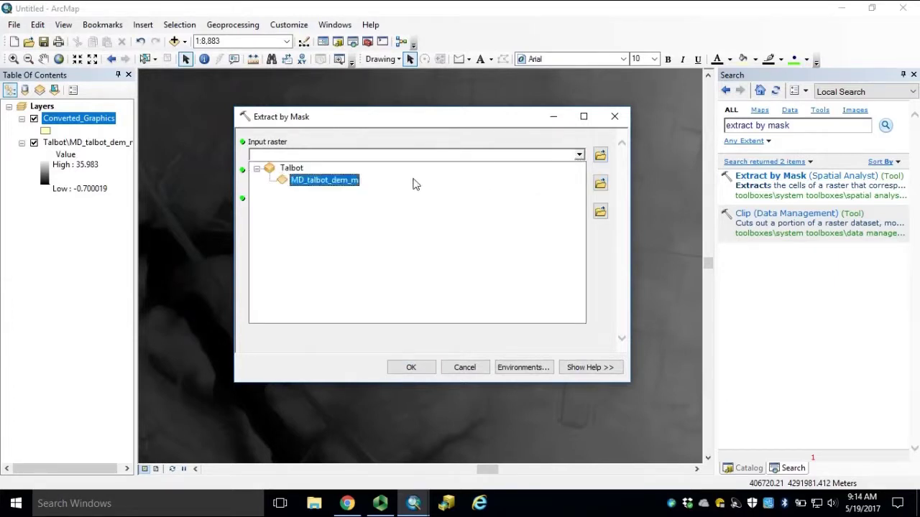
pyautogui.click(318, 183)
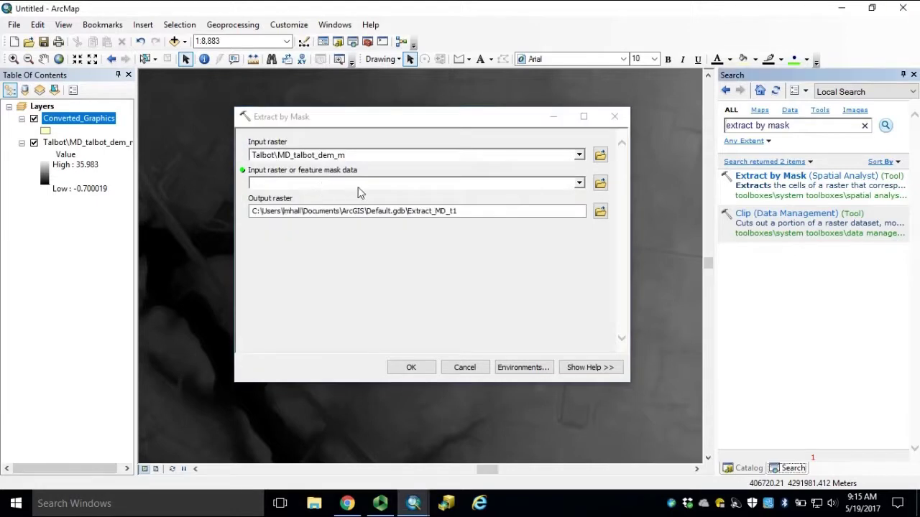
pyautogui.click(580, 182)
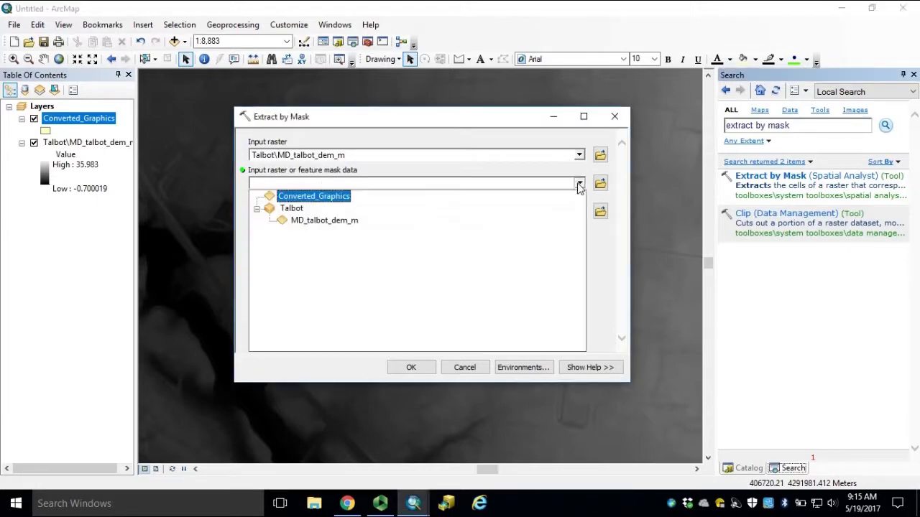
pyautogui.click(330, 199)
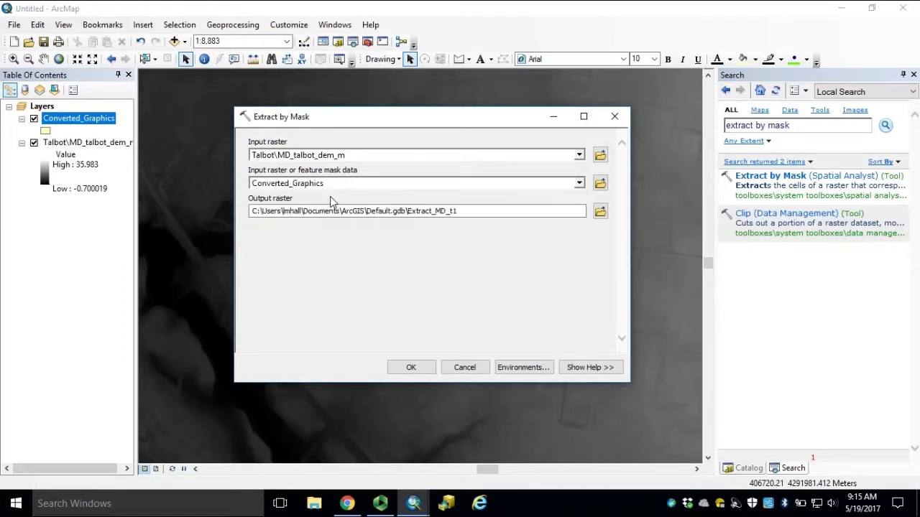
# Set the output raster to talbot_exp_m in the Desktop's Tutorial folder.
pyautogui.click(600, 210)
pyautogui.click(431, 165)
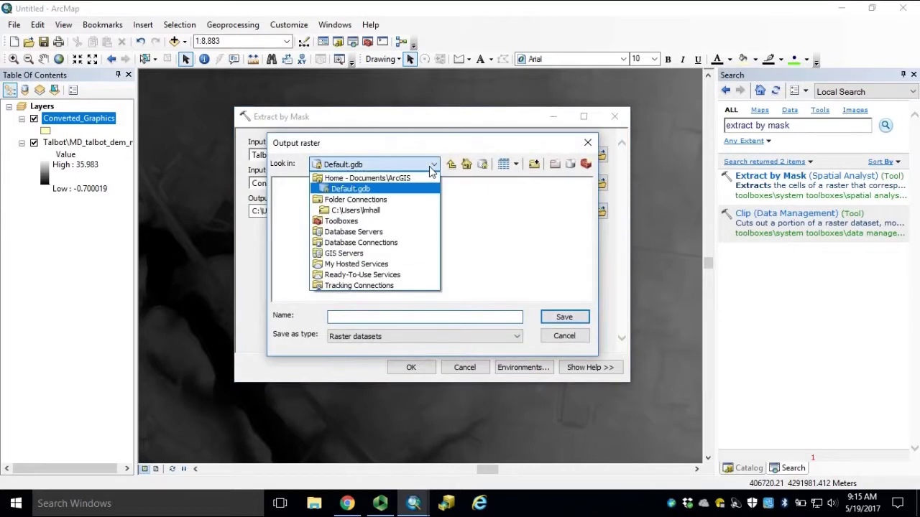
pyautogui.click(366, 210)
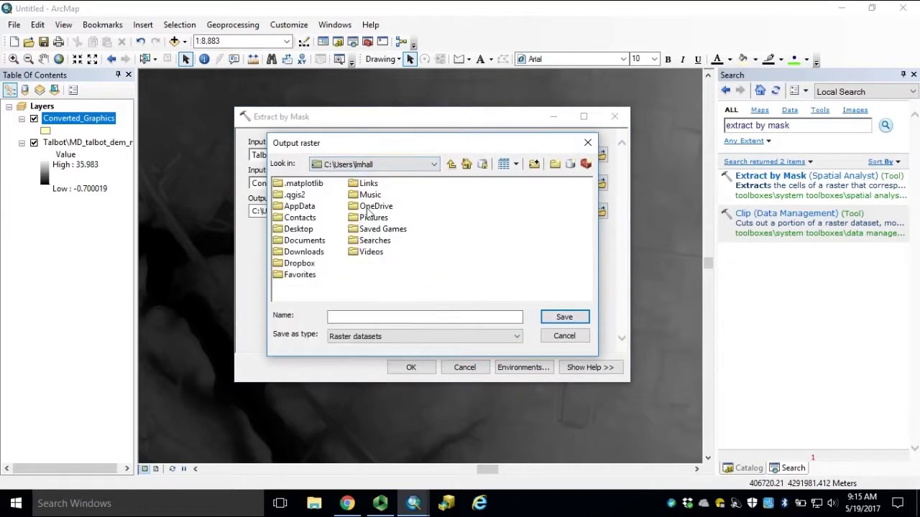
pyautogui.doubleClick(305, 230)
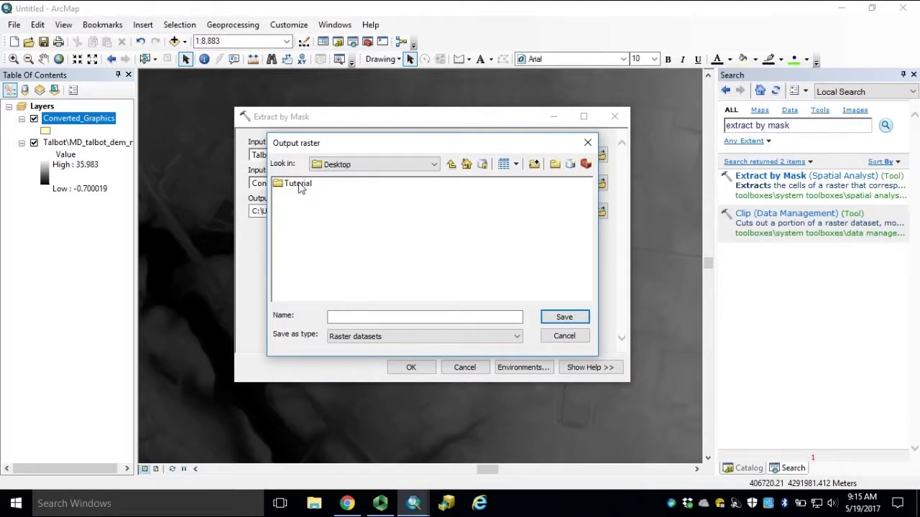
pyautogui.doubleClick(300, 186)
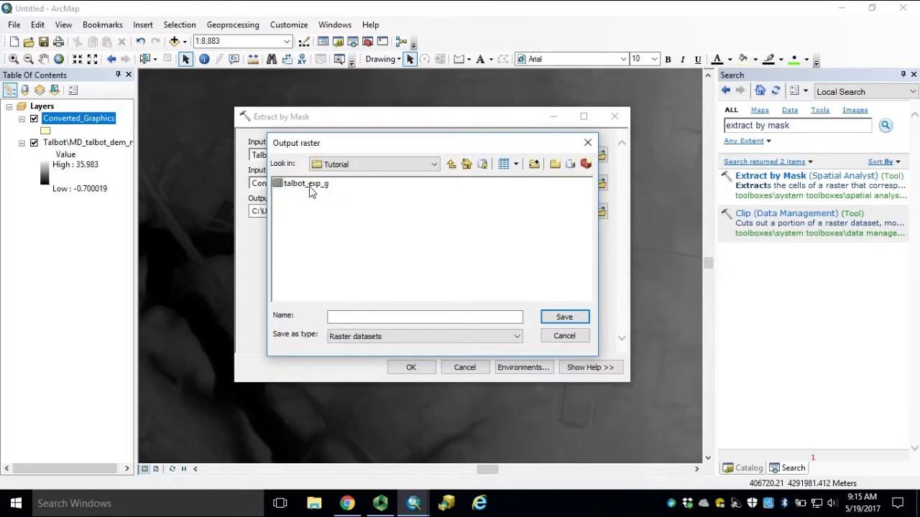
pyautogui.click(309, 187)
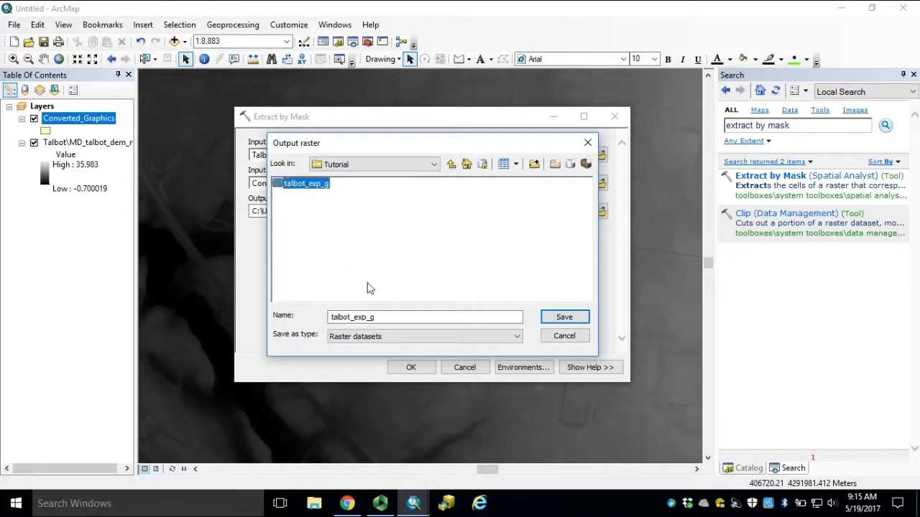
pyautogui.click(392, 320)
pyautogui.press('BackSpace')
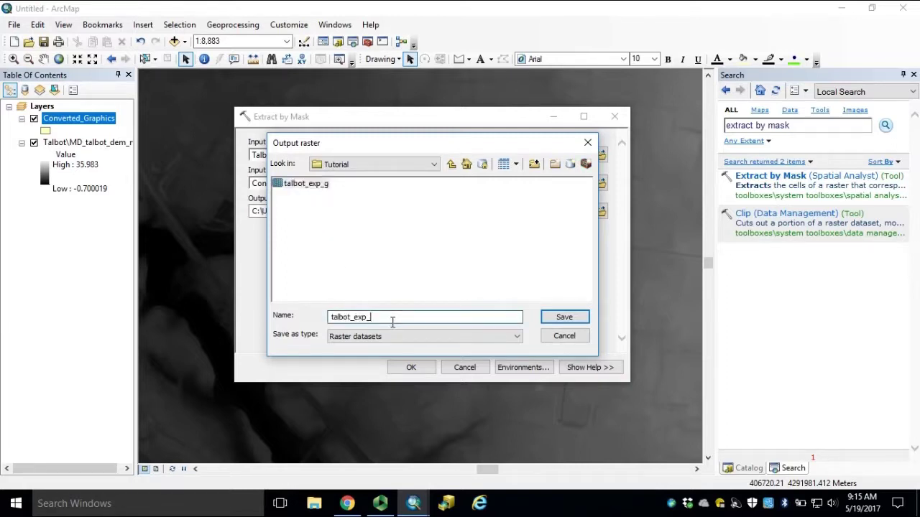
pyautogui.write('m')
pyautogui.click(584, 321)
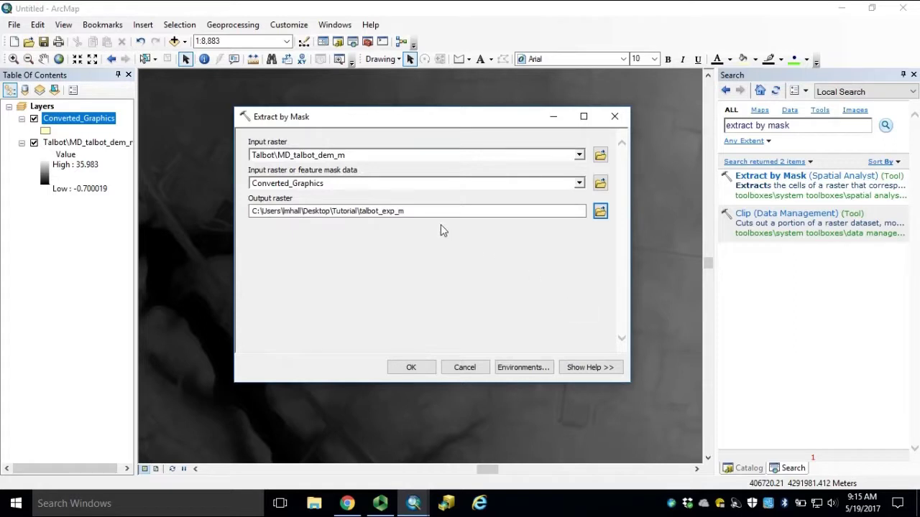
# Browse to the Tutorial folder again, name the output raster talbot_exp_m based on talbot_exp_g, and run Extract by Mask.
pyautogui.click(601, 212)
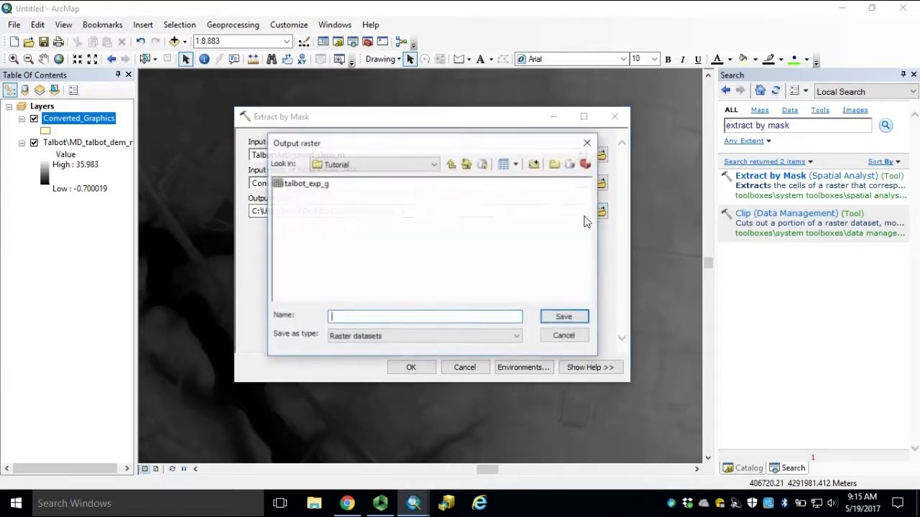
pyautogui.click(308, 185)
pyautogui.click(399, 320)
pyautogui.press('BackSpace')
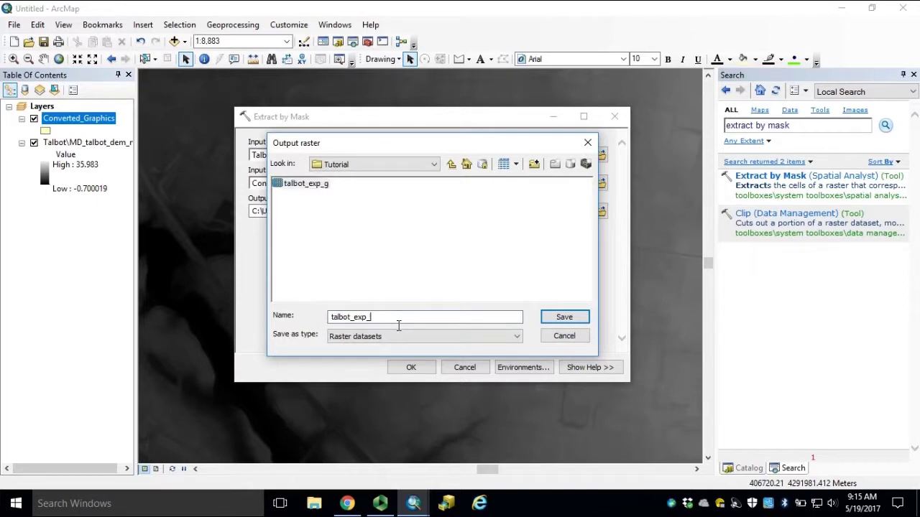
pyautogui.write('m')
pyautogui.press('Return')
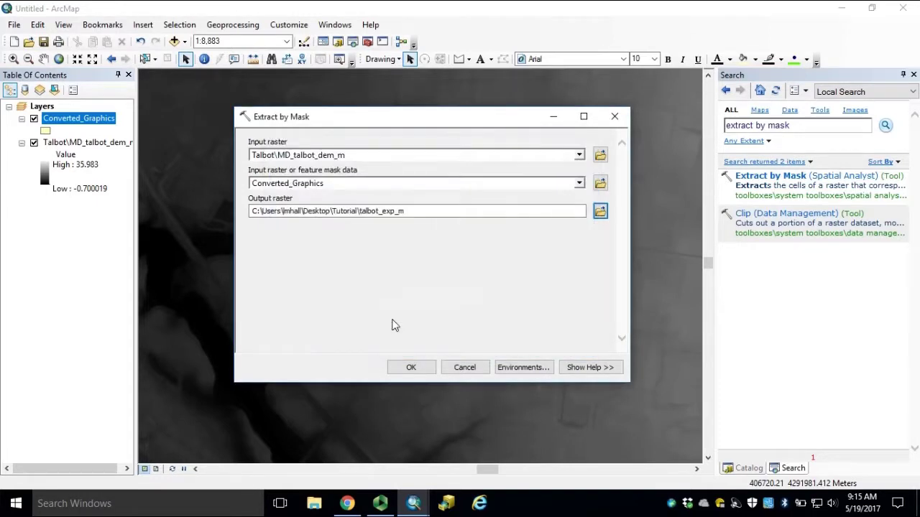
pyautogui.click(410, 367)
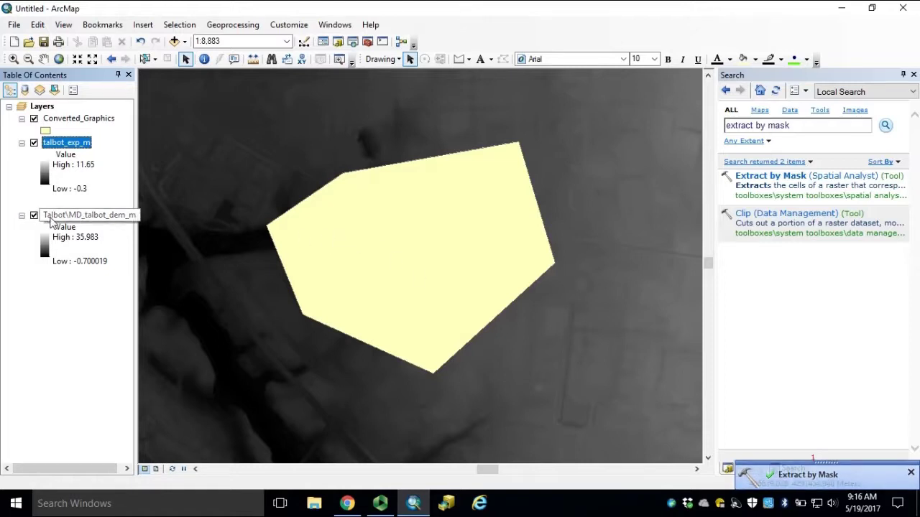
# Turn off the Talbot\MD_talbot_dem_m and Converted_Graphics layers so only the extracted talbot_exp_m raster is displayed.
pyautogui.click(33, 217)
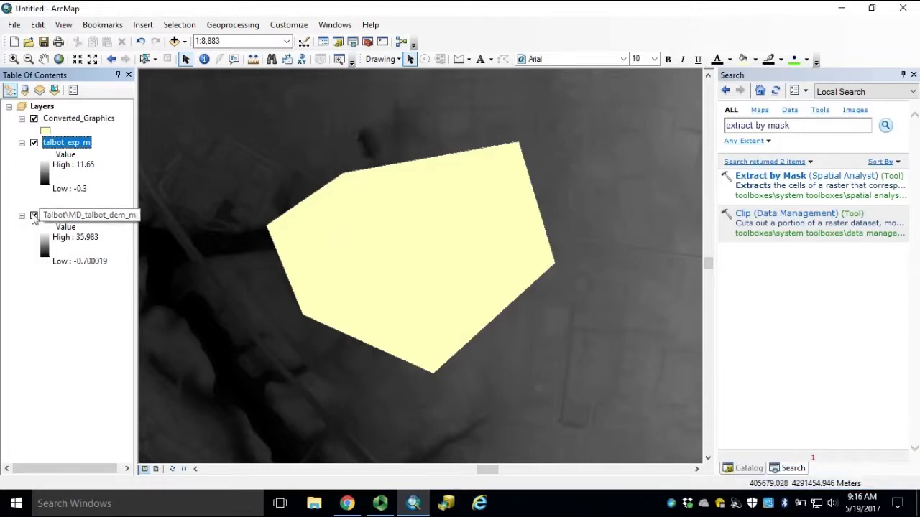
pyautogui.click(33, 216)
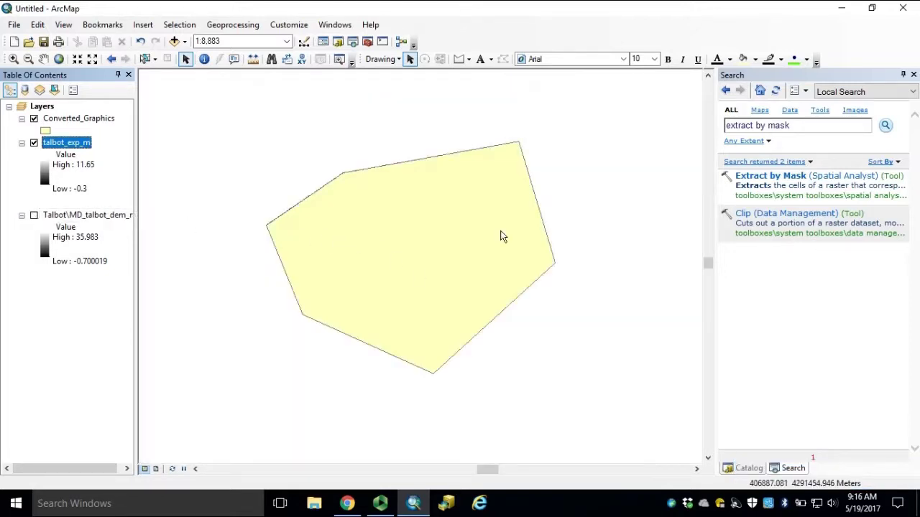
pyautogui.click(34, 120)
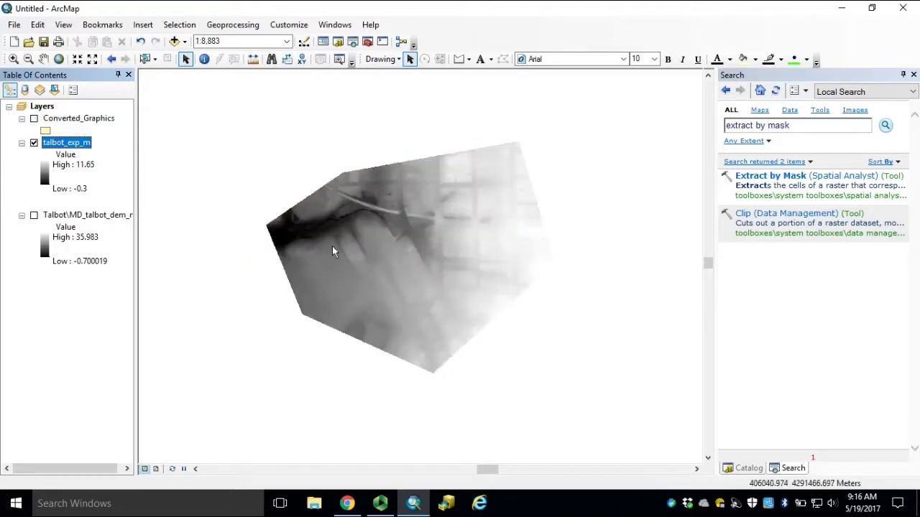